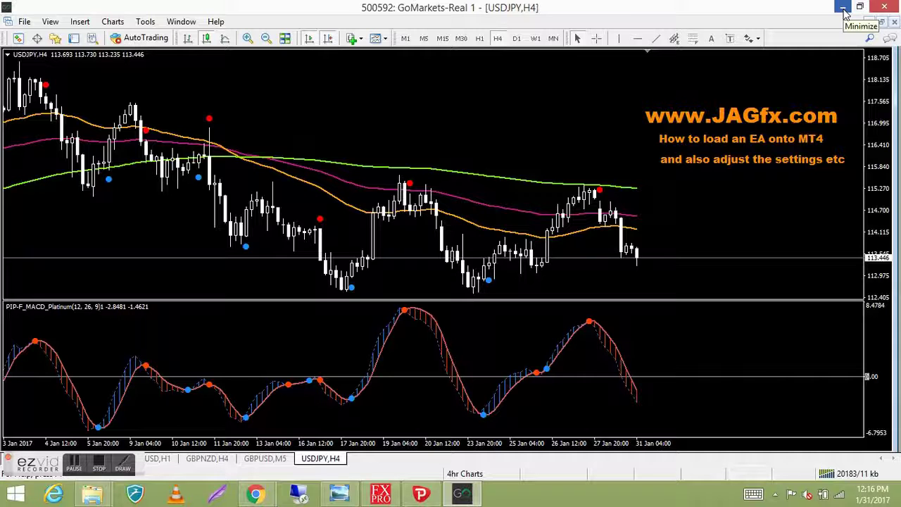
Look at the SMSF 1.02.ex4 file on the desktop, then return to the GoMarkets trading terminal.
left_click(844, 8)
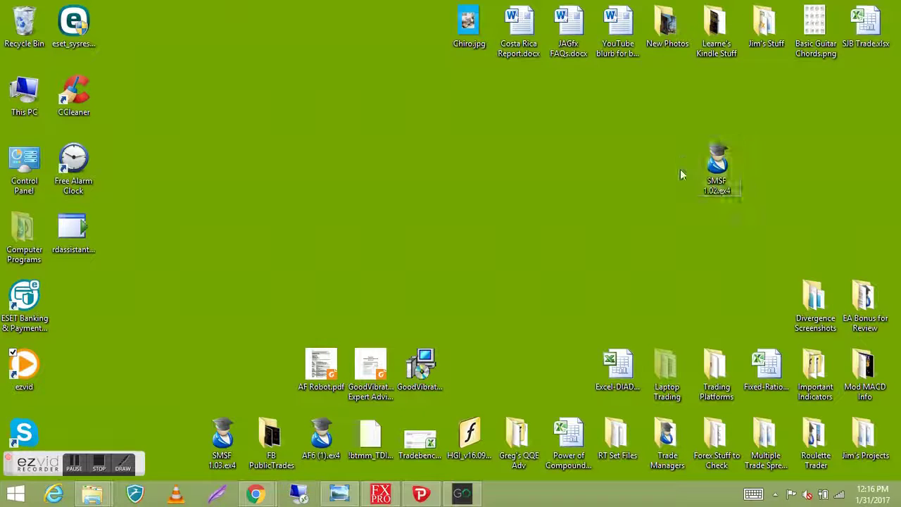
left_click(461, 496)
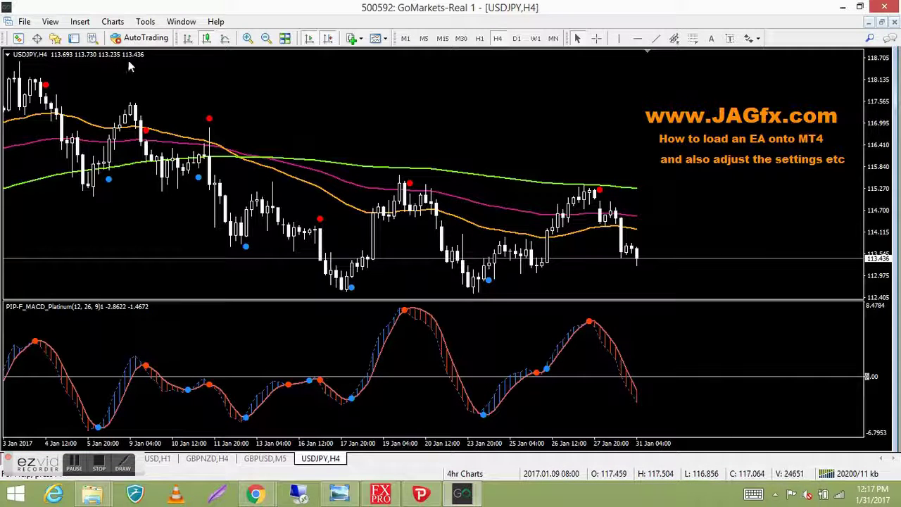
left_click(25, 22)
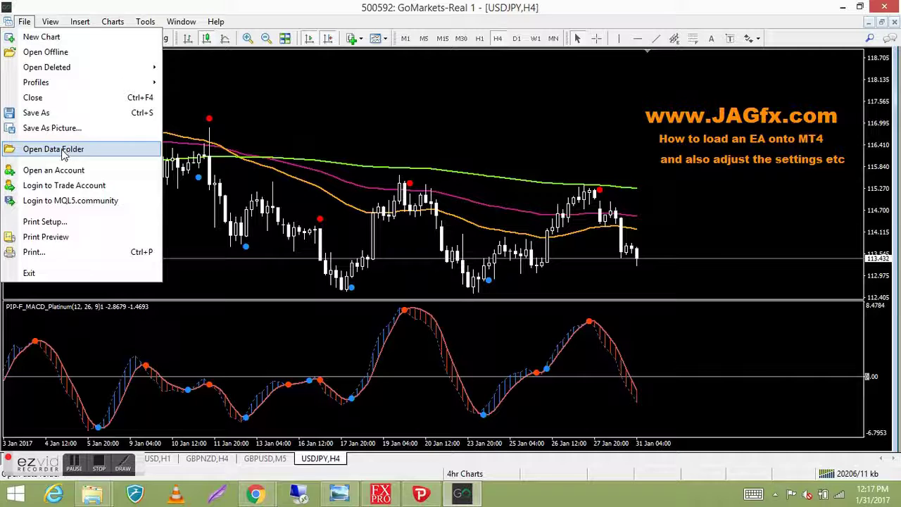
left_click(62, 149)
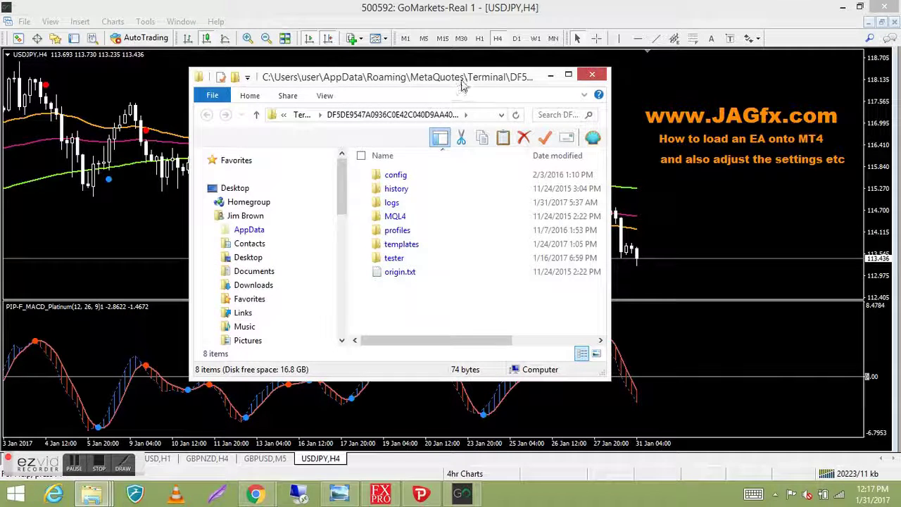
left_click_drag(463, 84, 350, 98)
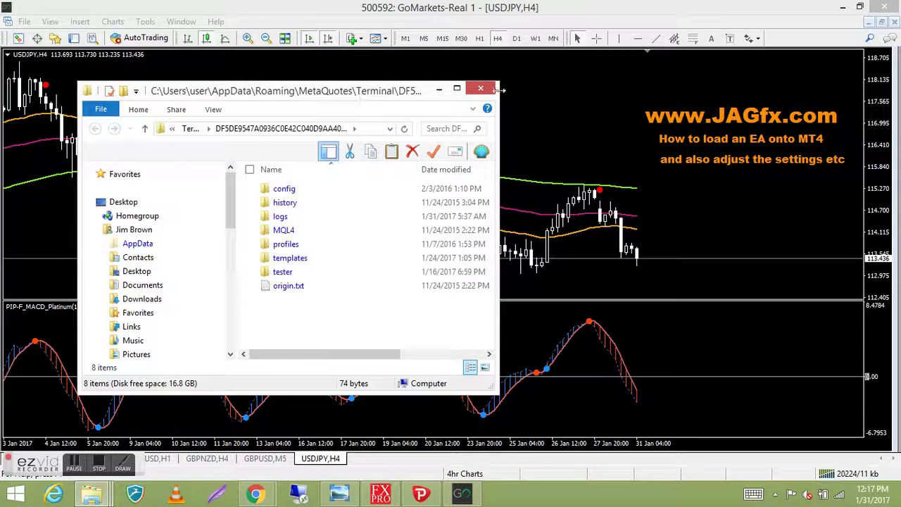
left_click(845, 13)
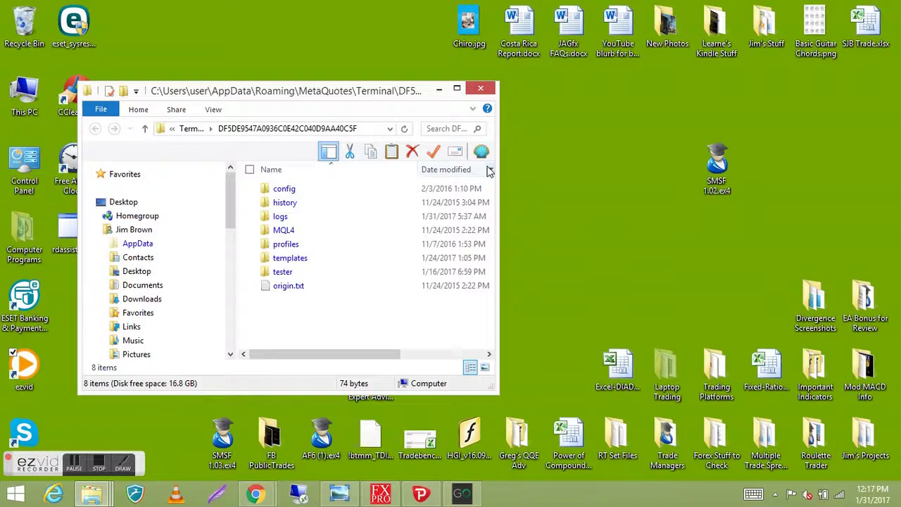
double_click(316, 231)
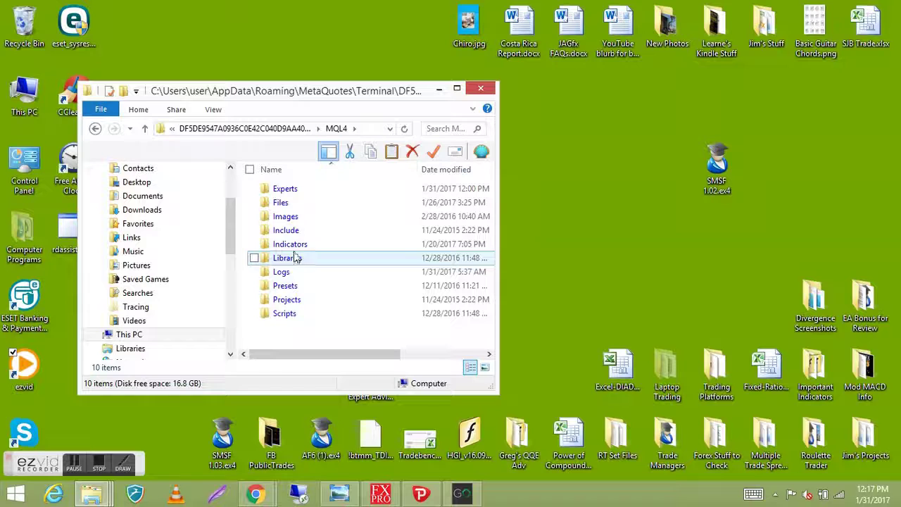
double_click(318, 190)
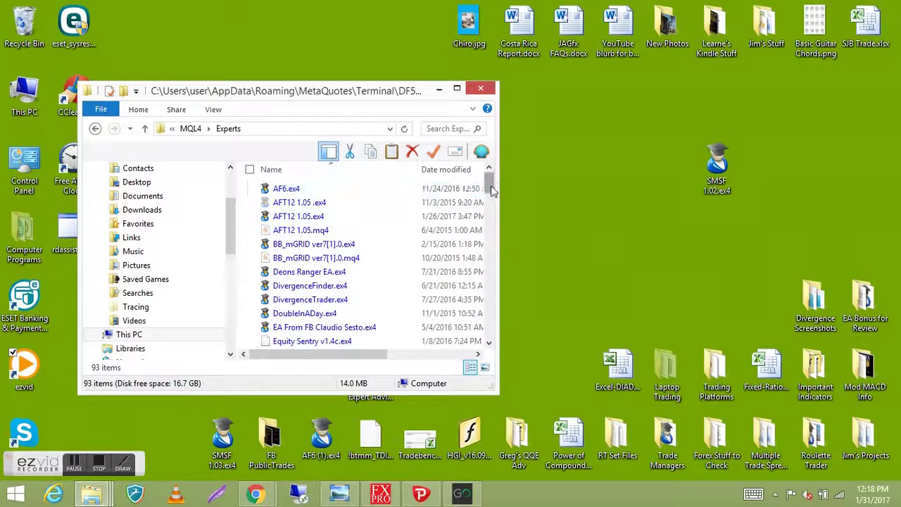
left_click_drag(489, 188, 489, 322)
key("alt+F4")
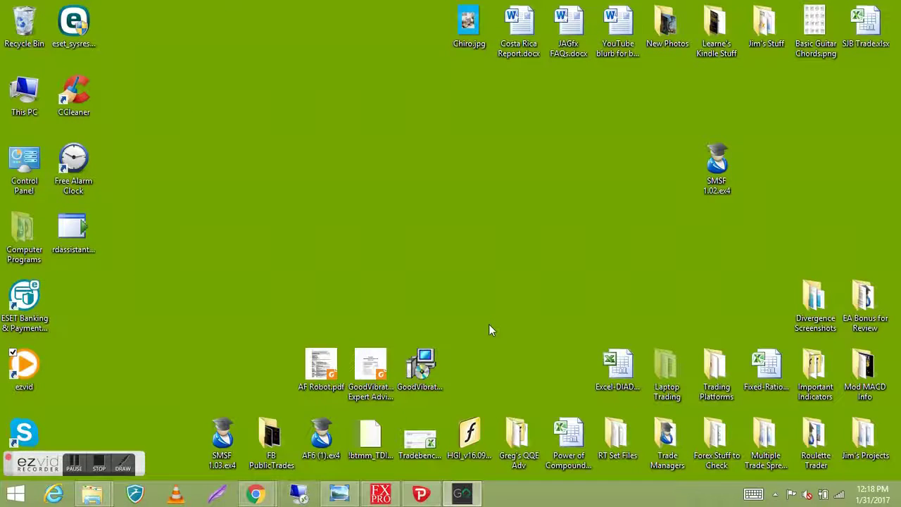
From the trading terminal, open its data folder at MQL4\Experts and minimize the terminal to expose the desktop.
left_click(462, 493)
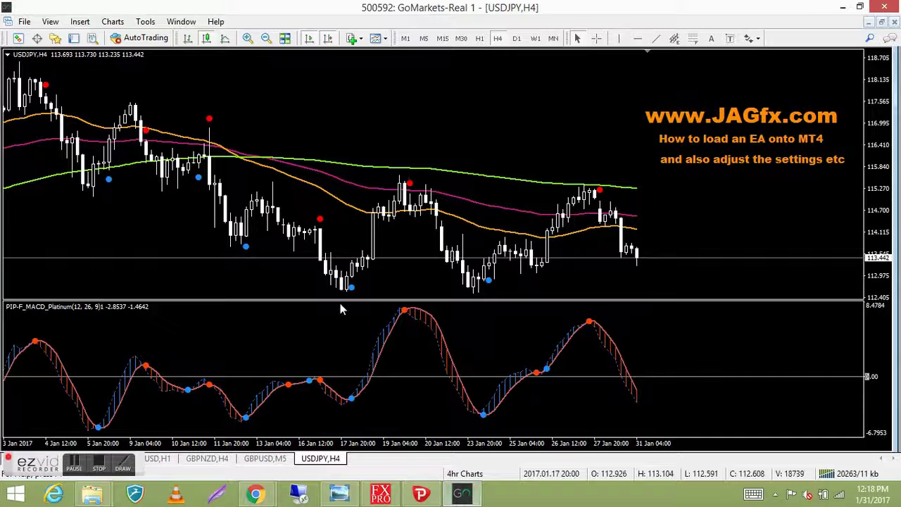
left_click(25, 22)
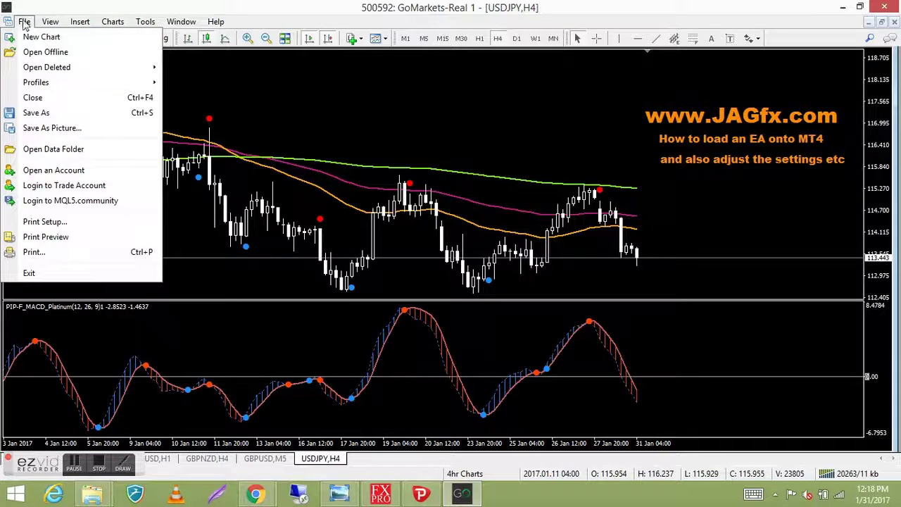
left_click(50, 149)
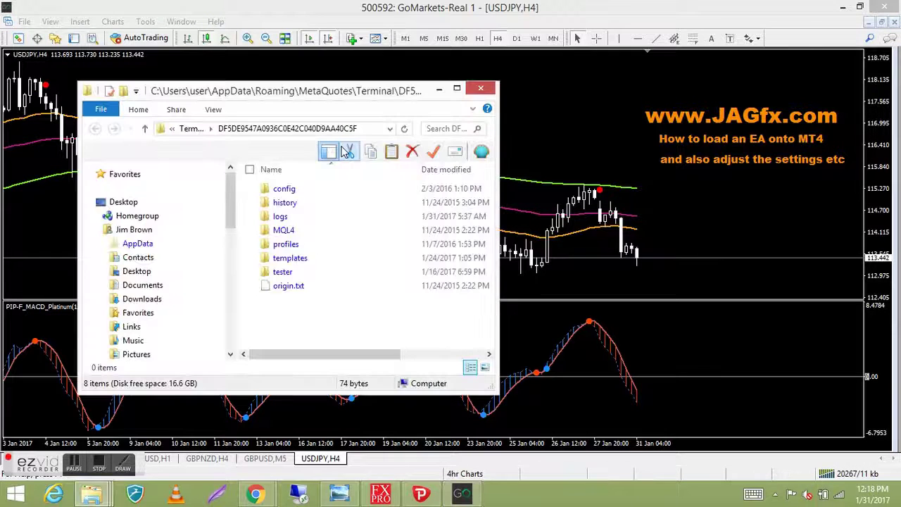
double_click(294, 232)
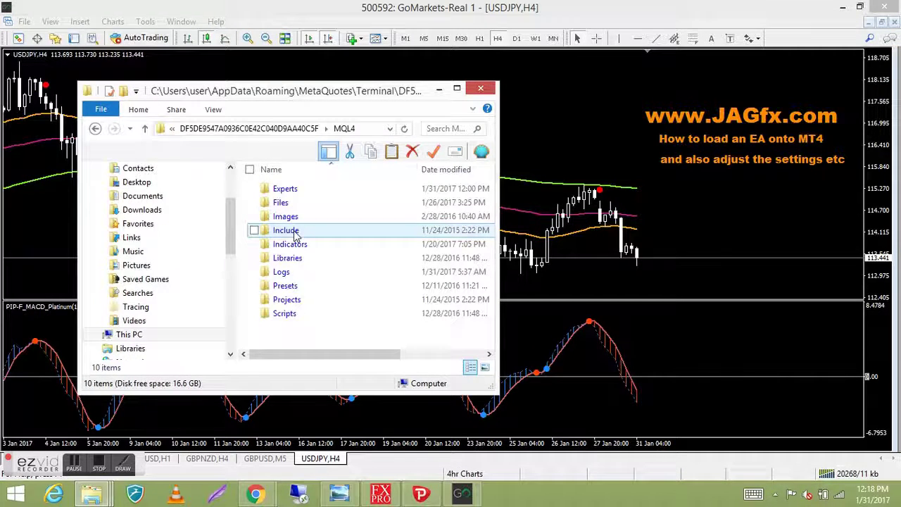
double_click(299, 191)
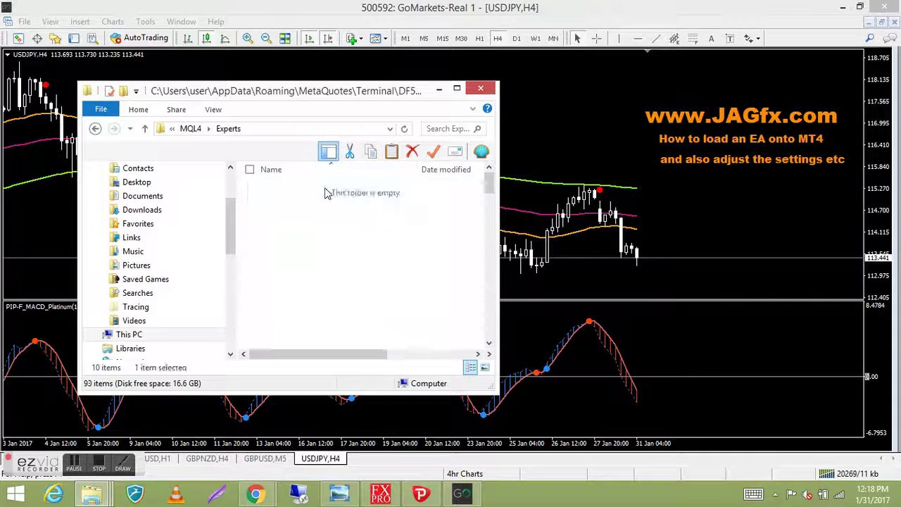
left_click(843, 7)
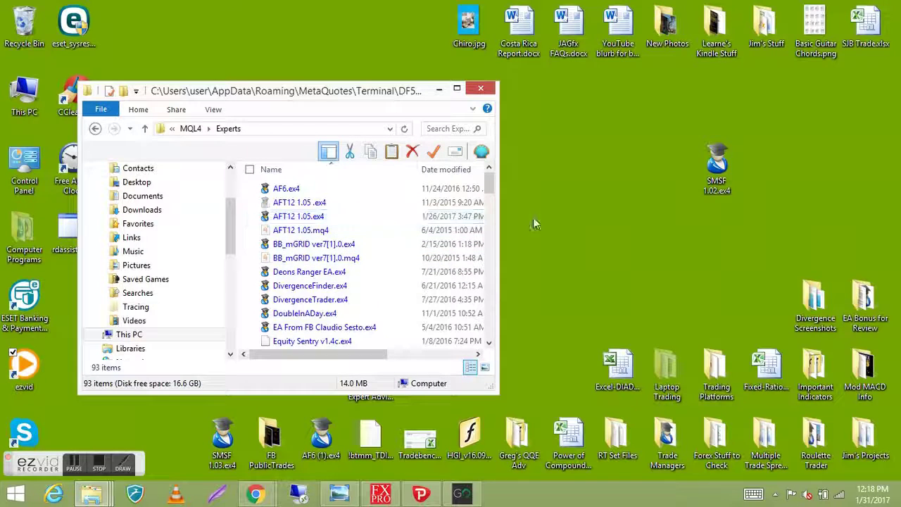
Copy SMSF 1.02.ex4 from the desktop into the Experts folder and close the folder window.
left_click(720, 162)
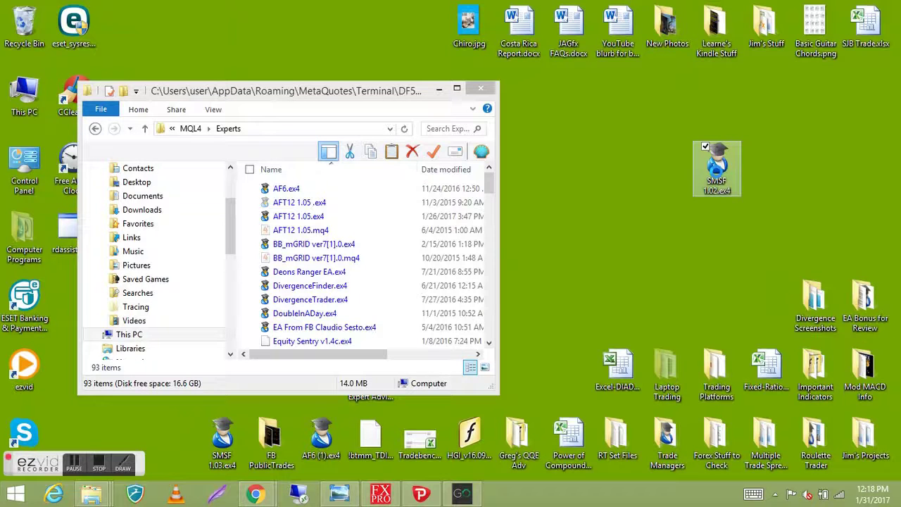
right_click(718, 172)
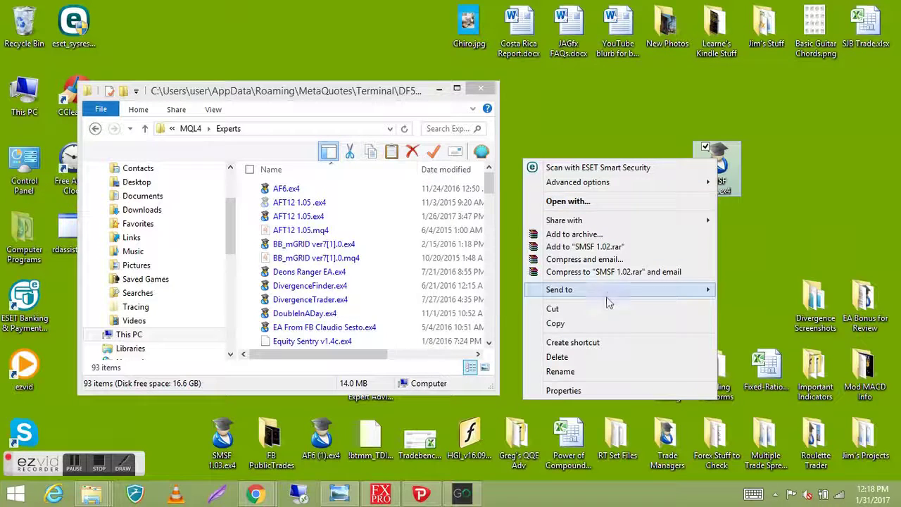
left_click(597, 326)
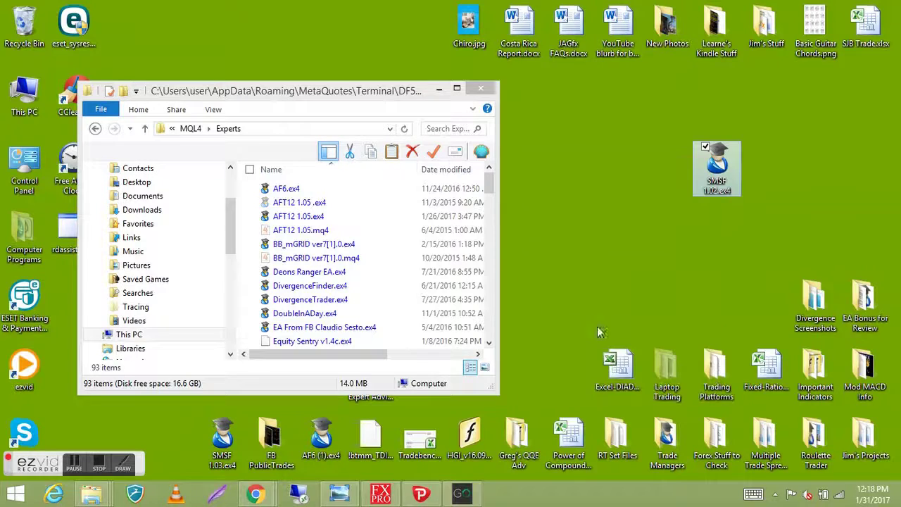
right_click(377, 285)
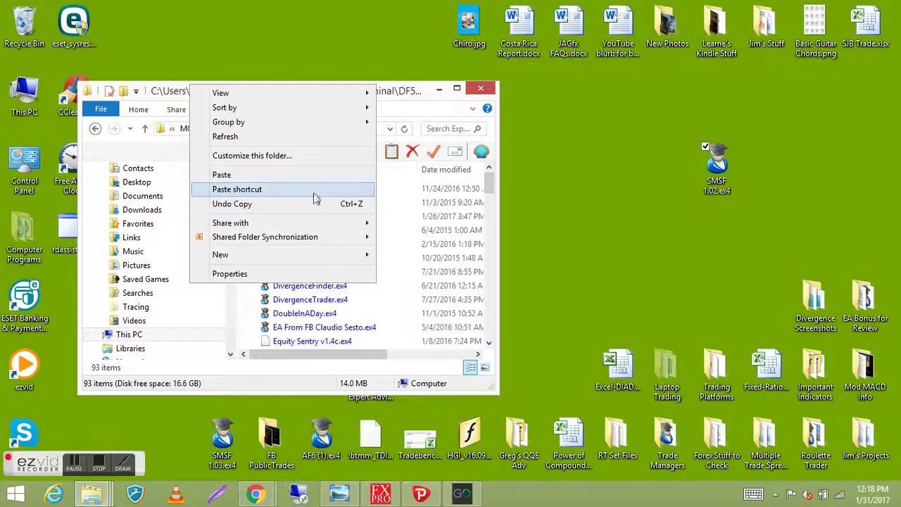
left_click(316, 175)
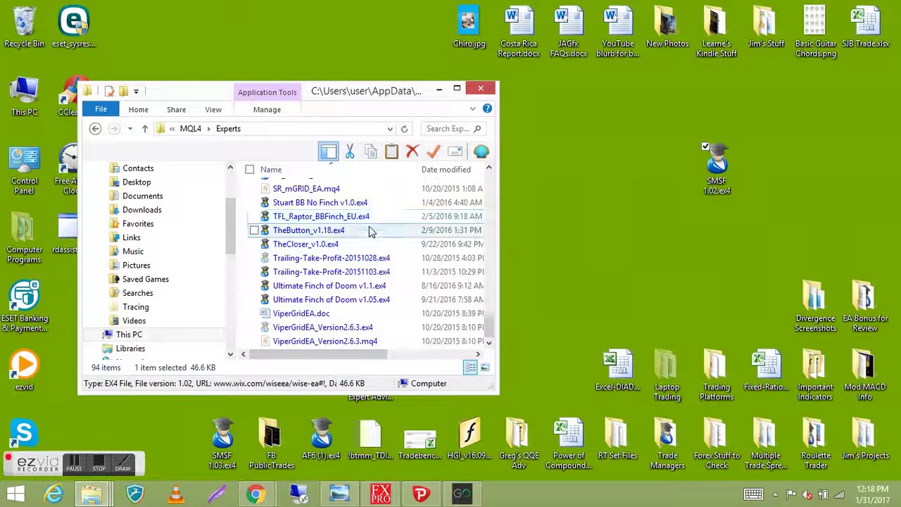
left_click(482, 92)
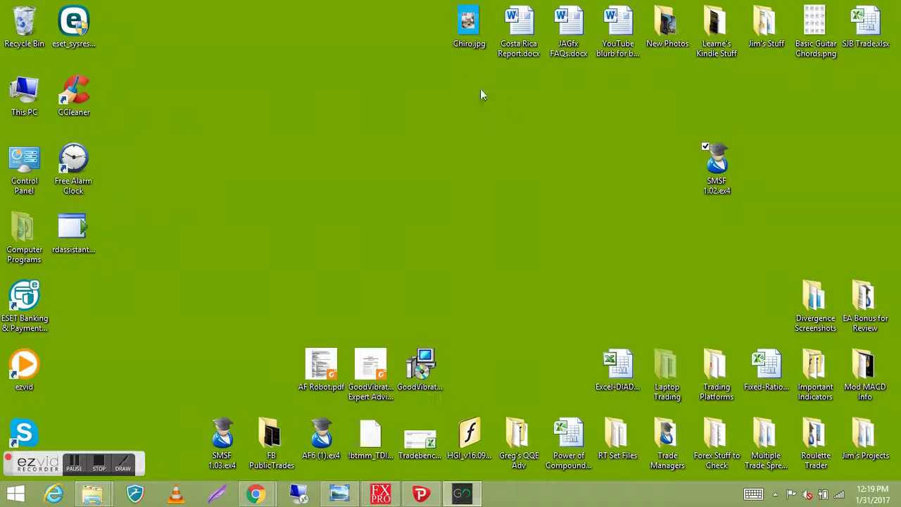
Switch back to the trading terminal and show the Navigator with Scripts collapsed and Expert Advisors expanded.
mouse_move(462, 491)
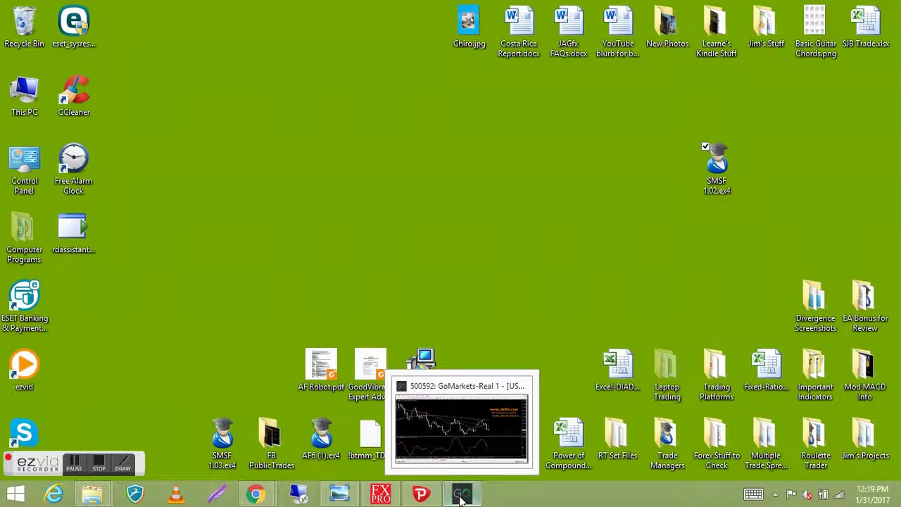
left_click(459, 414)
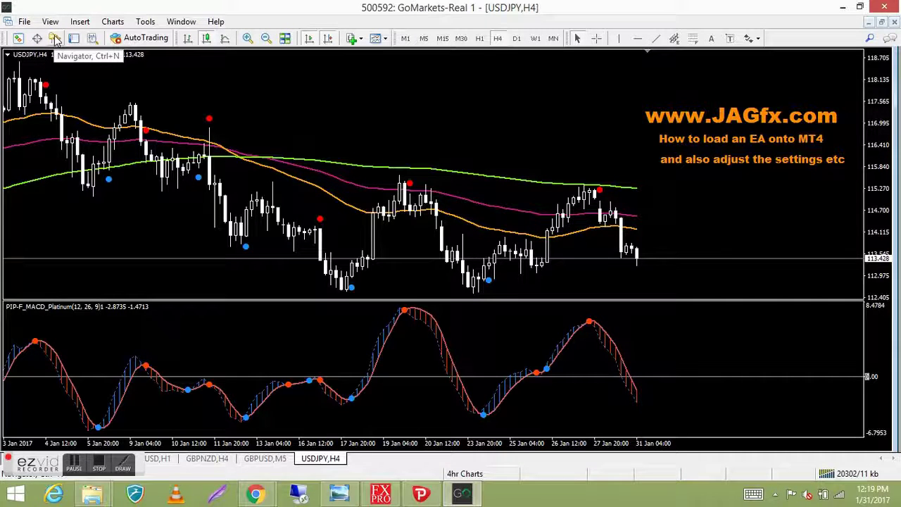
left_click(55, 38)
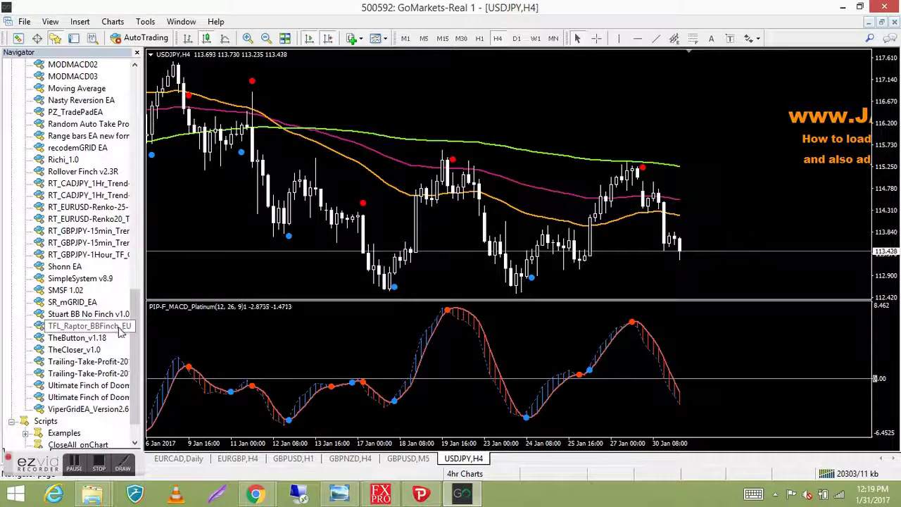
left_click_drag(133, 345, 139, 124)
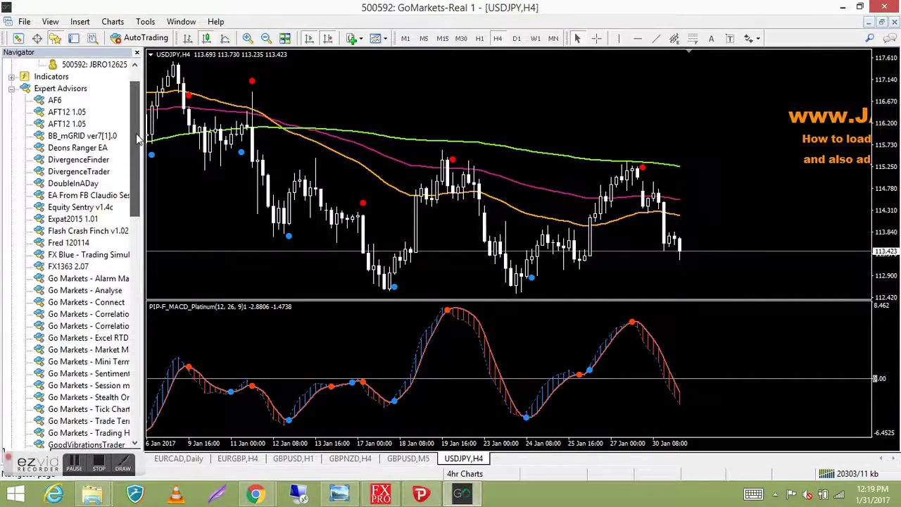
left_click(12, 124)
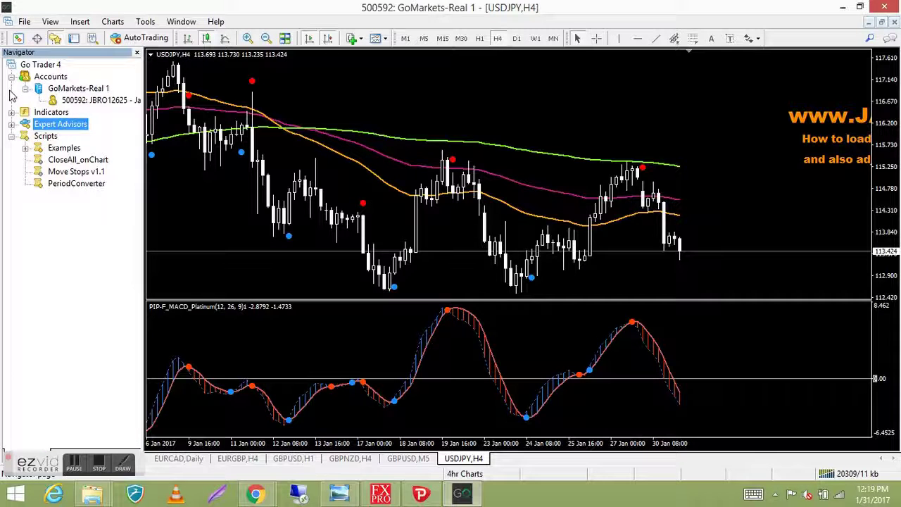
left_click(11, 136)
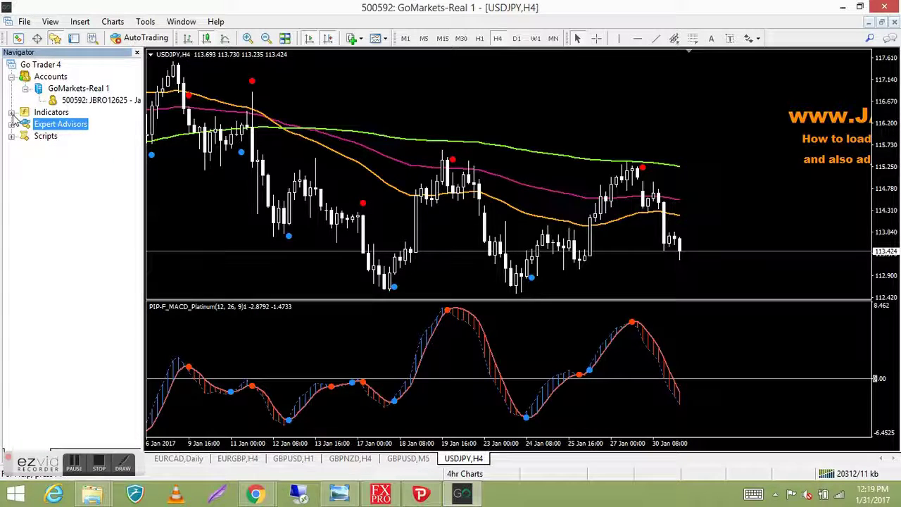
left_click(11, 125)
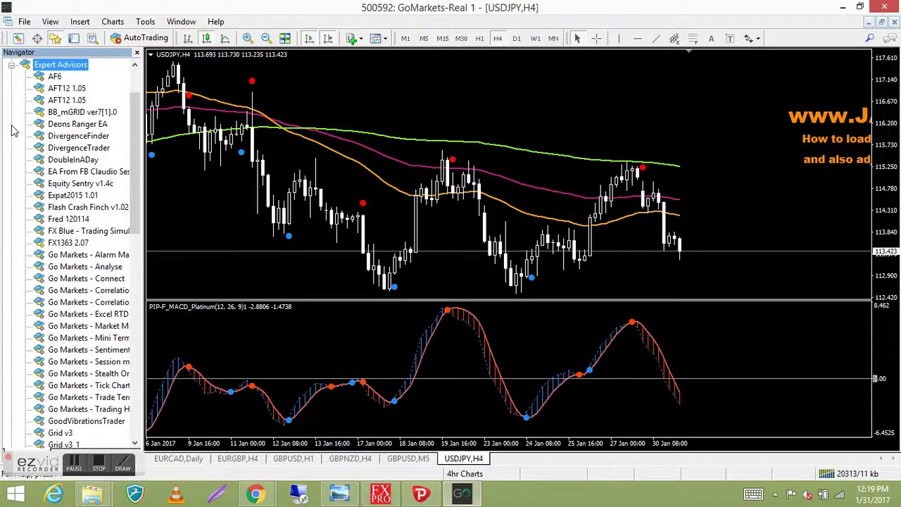
Refresh the list of Expert Advisors in the Navigator.
left_click_drag(136, 178, 111, 363)
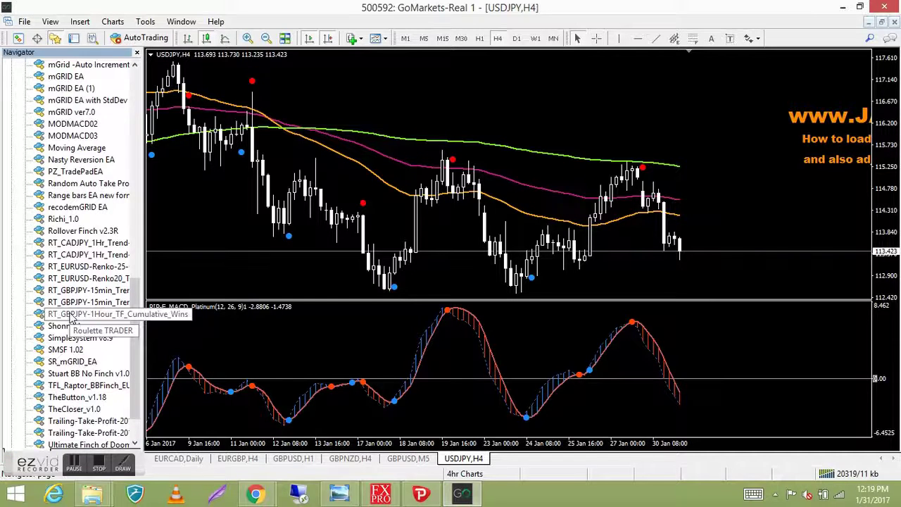
right_click(72, 268)
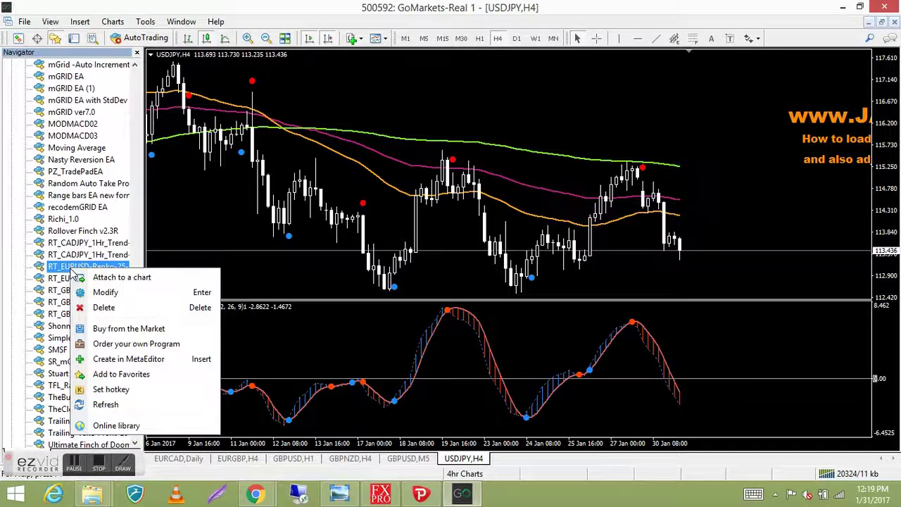
left_click(65, 220)
right_click(65, 224)
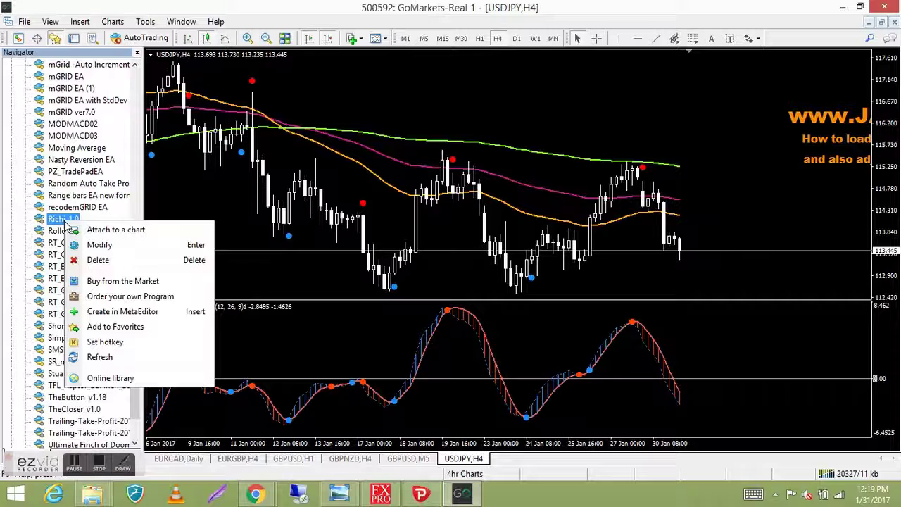
left_click(100, 357)
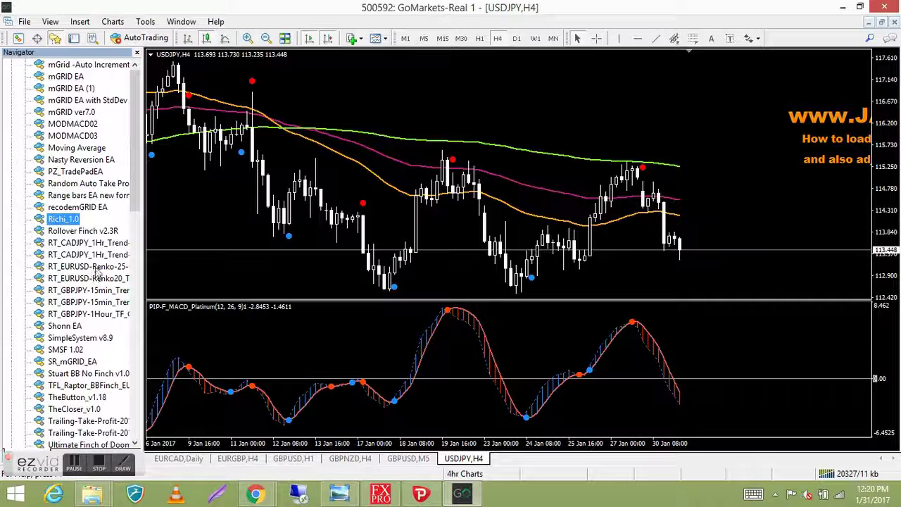
Load the SMSF 1.02 expert advisor from the Navigator onto the USDJPY H4 chart, leaving its settings dialog open.
scroll(79, 370, "up", 6)
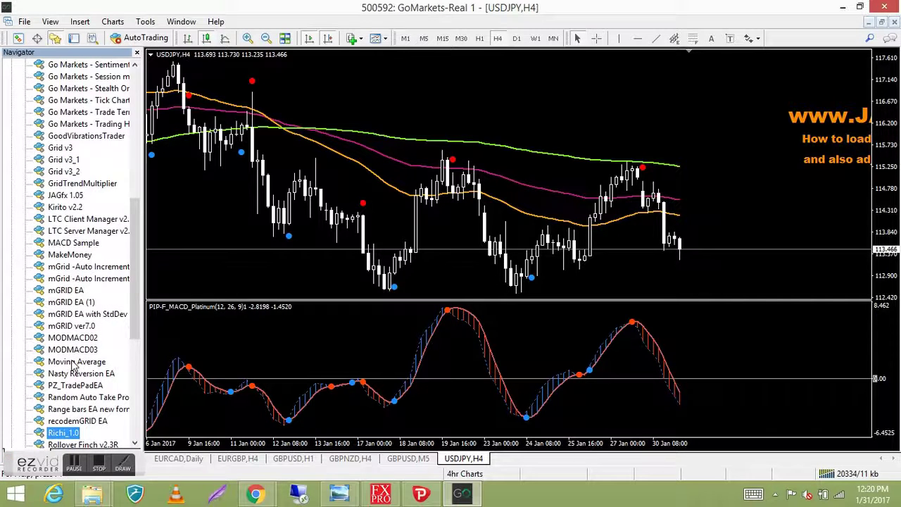
left_click_drag(138, 280, 129, 377)
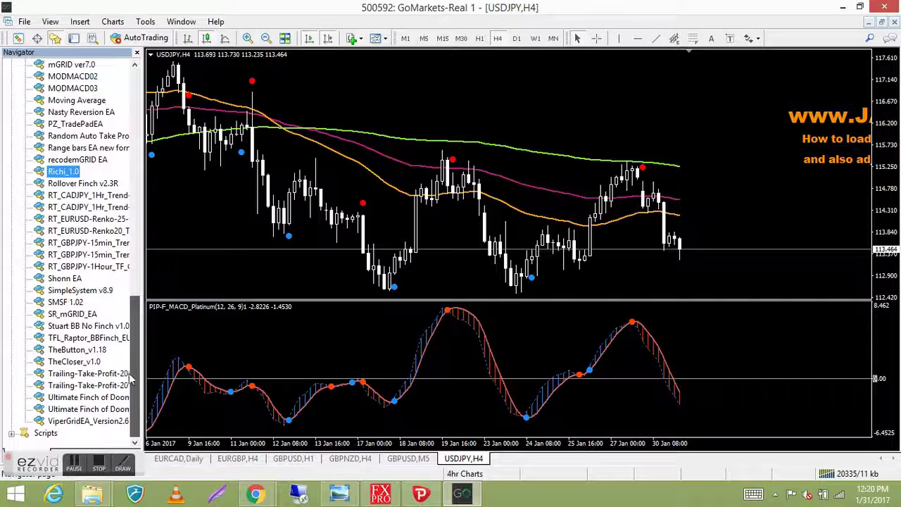
left_click(65, 302)
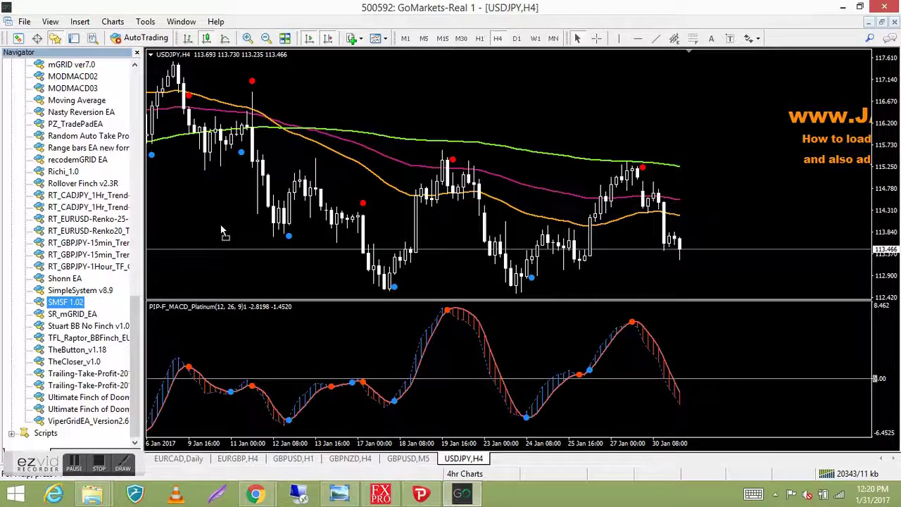
left_click_drag(221, 231, 223, 231)
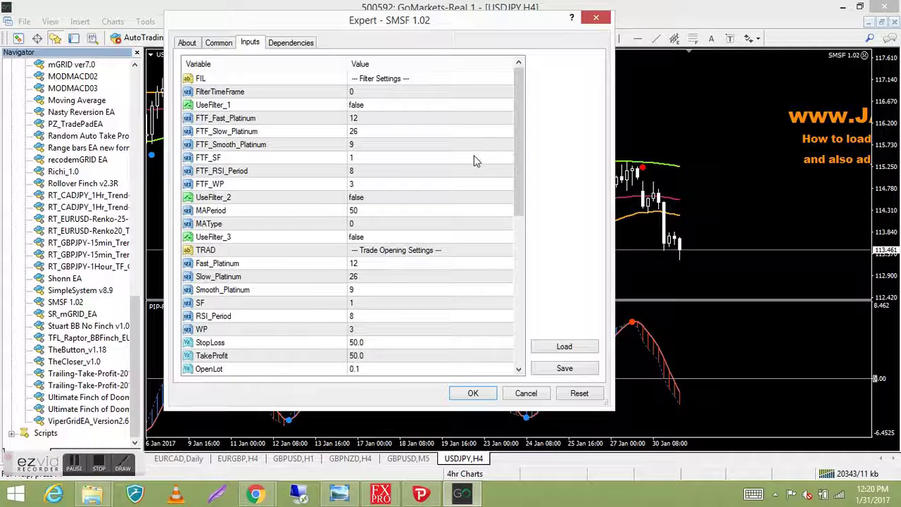
left_click(597, 17)
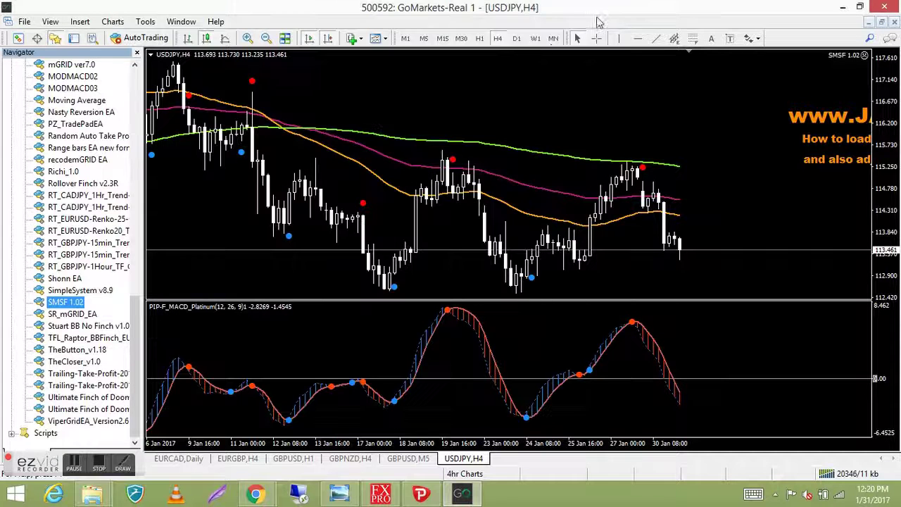
double_click(63, 302)
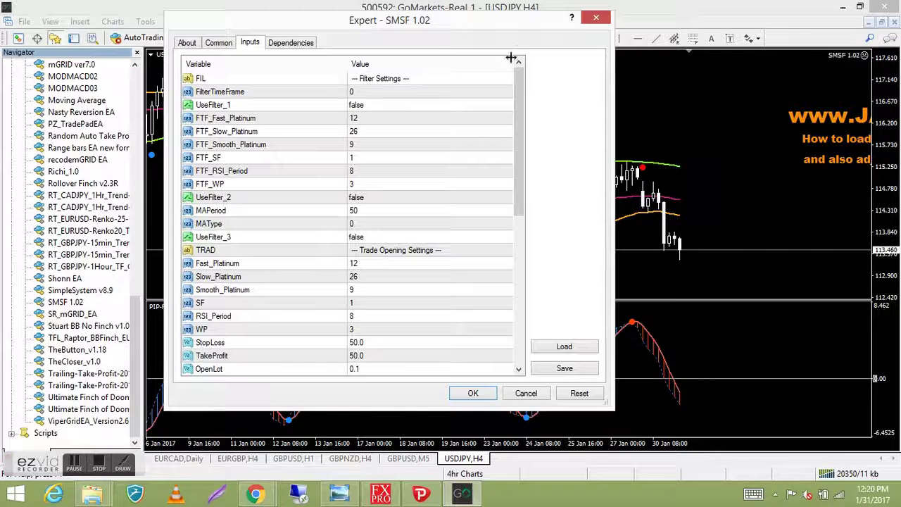
left_click_drag(514, 21, 534, 63)
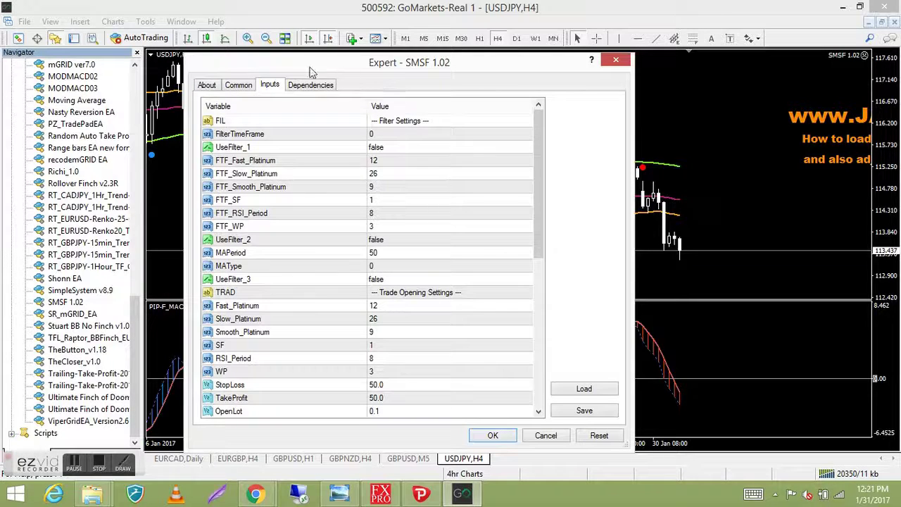
In the expert's common settings, choose Long & Short positions and allow live trading.
left_click(207, 85)
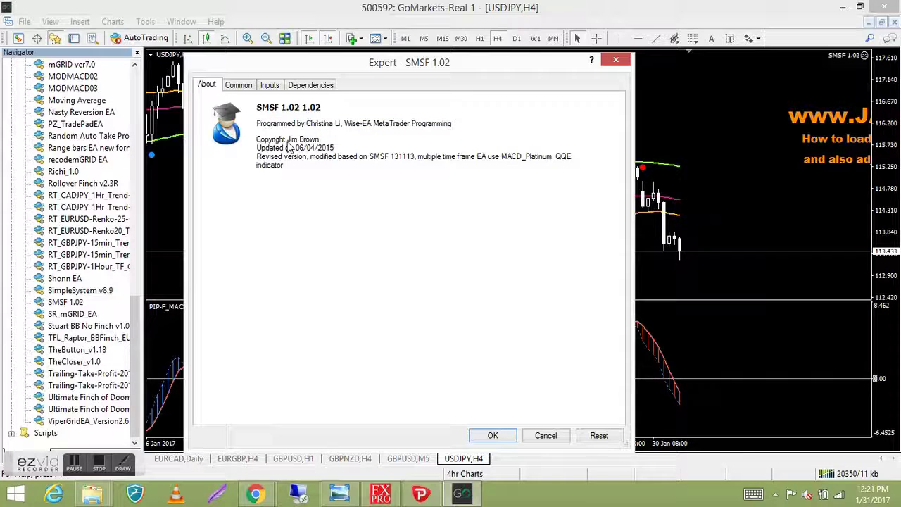
left_click(240, 90)
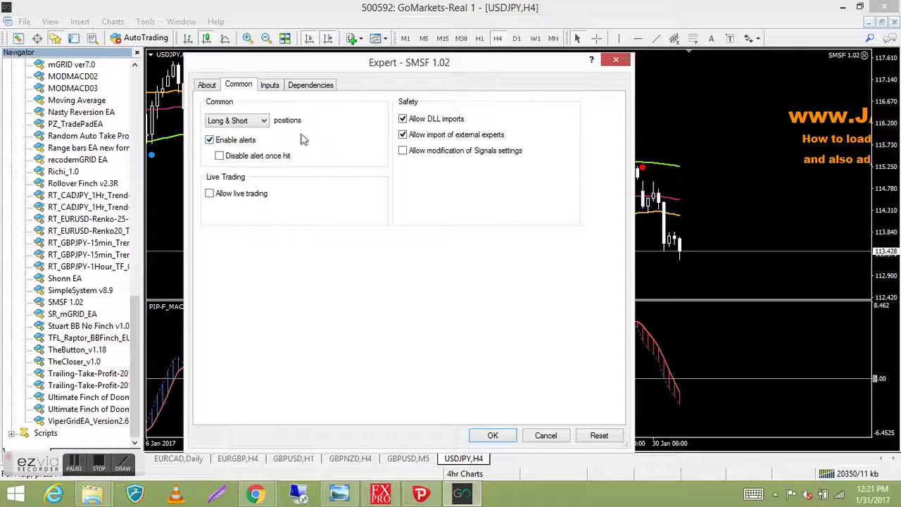
left_click(265, 122)
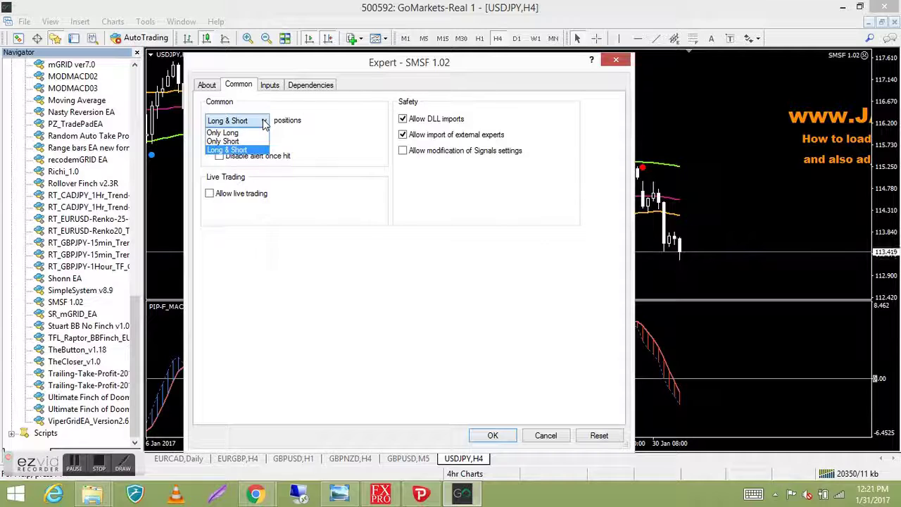
left_click(252, 151)
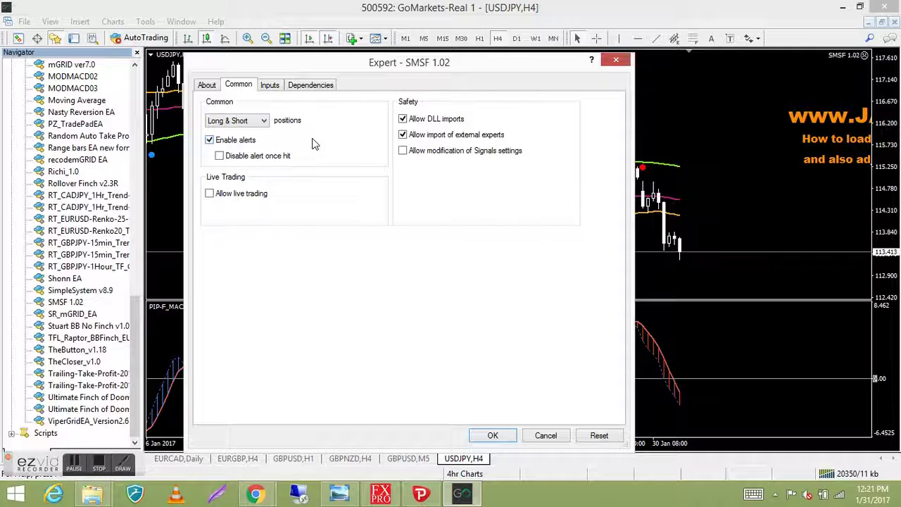
left_click(209, 194)
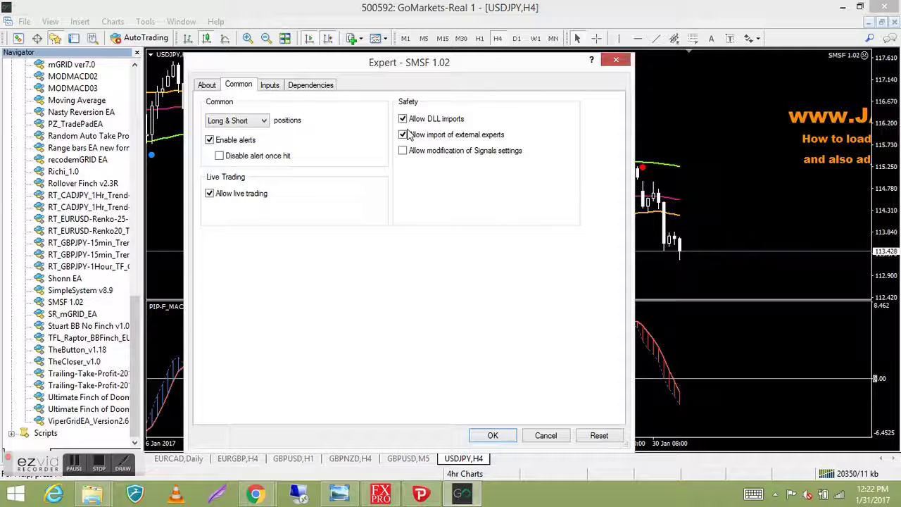
Review the expert's input parameters, from the filter and trade opening settings through to the MagicNumber and ID in the miscellaneous settings.
left_click(273, 88)
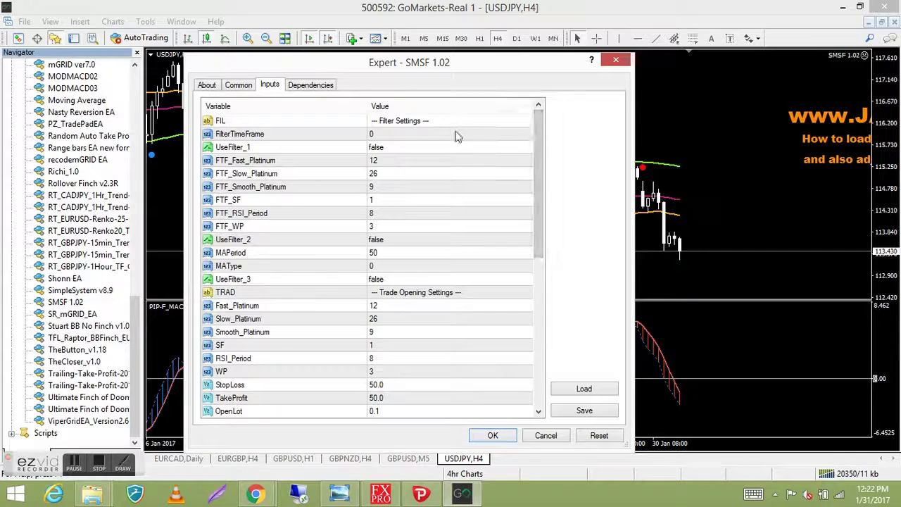
double_click(435, 161)
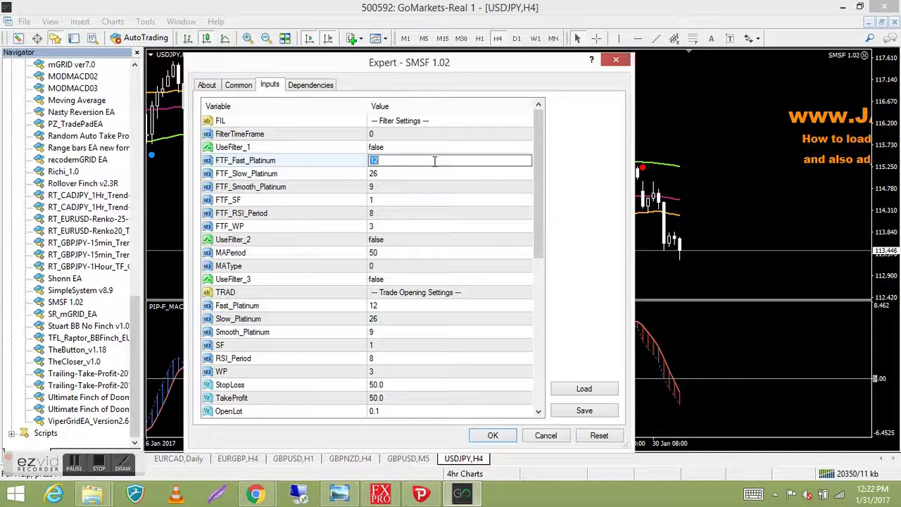
double_click(436, 175)
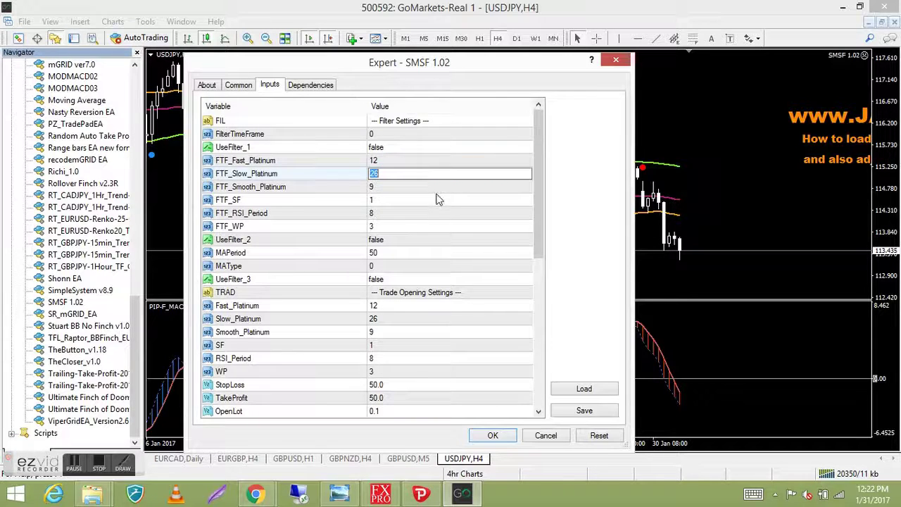
double_click(438, 201)
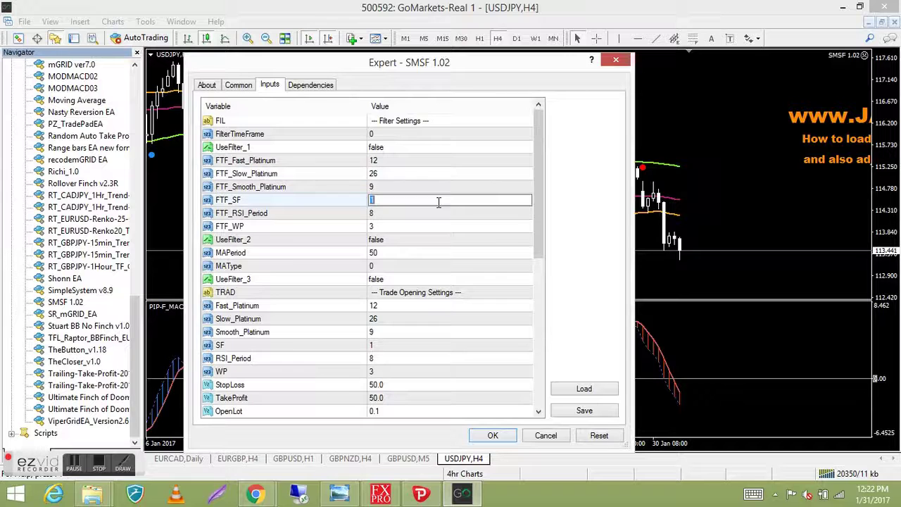
left_click(539, 176)
left_click_drag(539, 178, 543, 338)
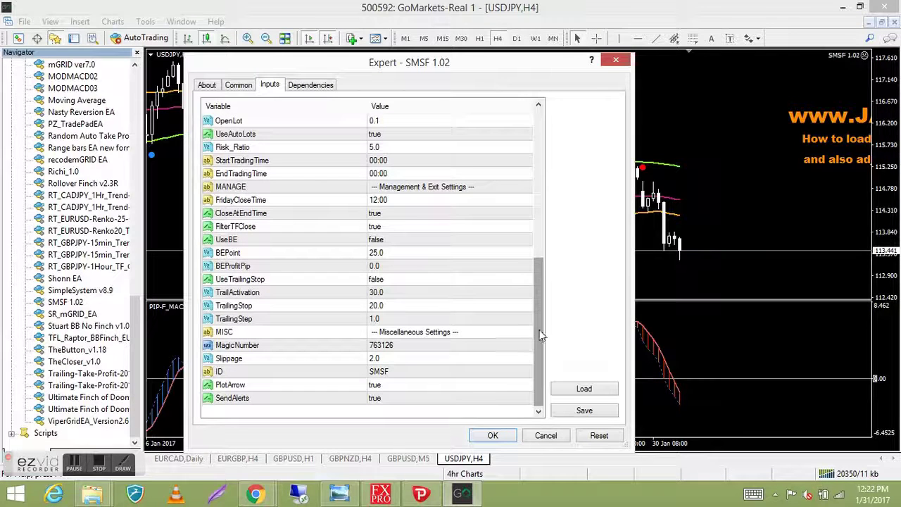
left_click(402, 346)
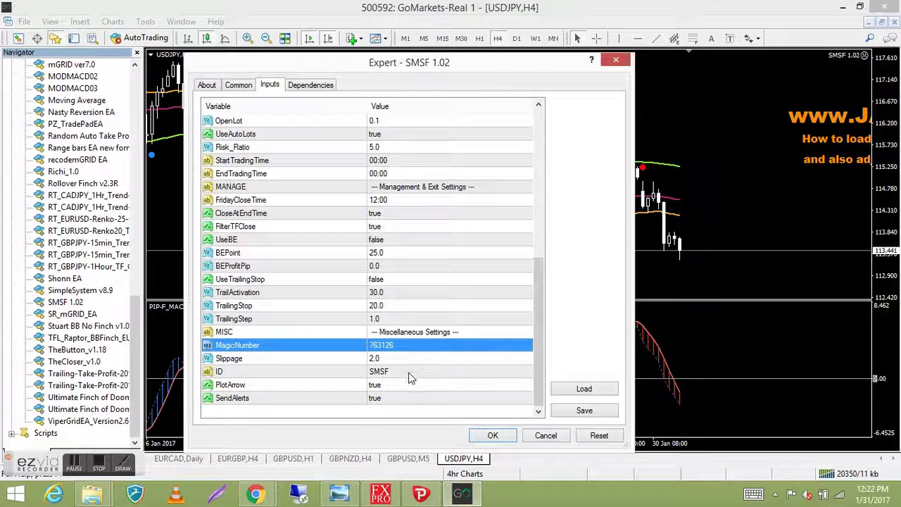
left_click(410, 373)
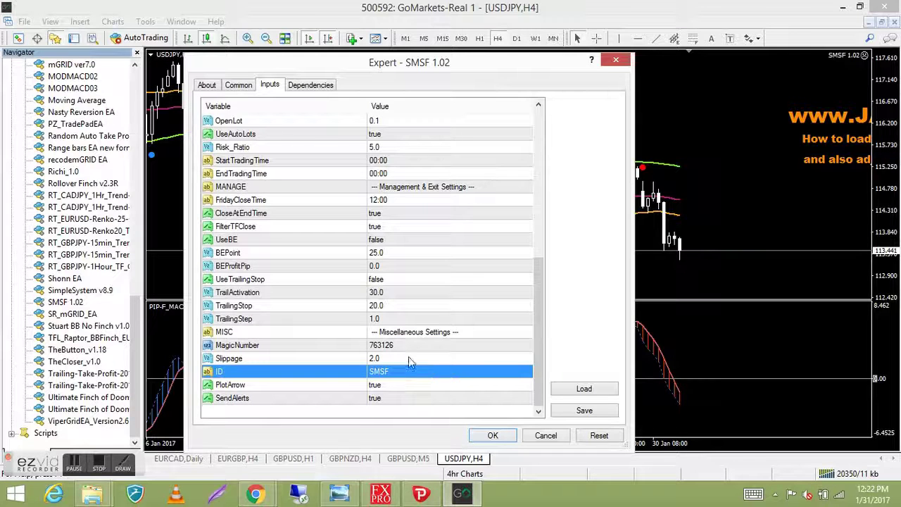
left_click(410, 345)
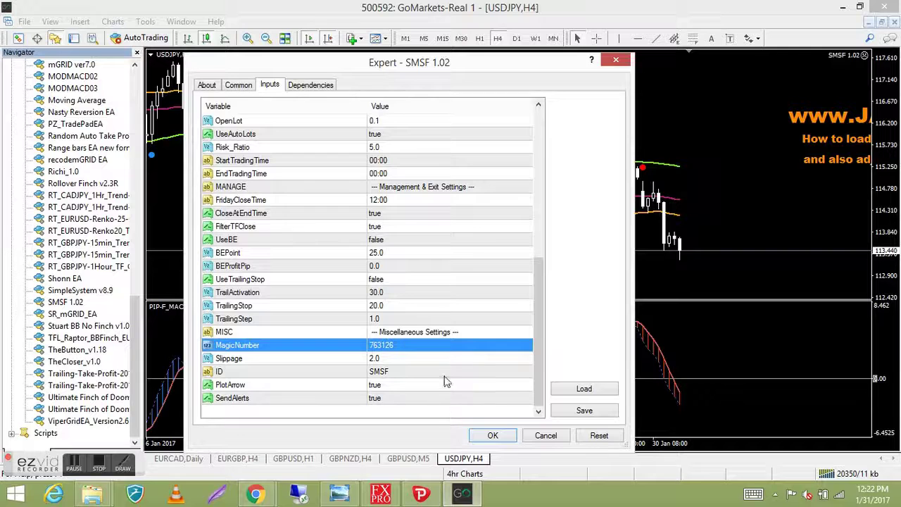
left_click_drag(533, 305, 549, 147)
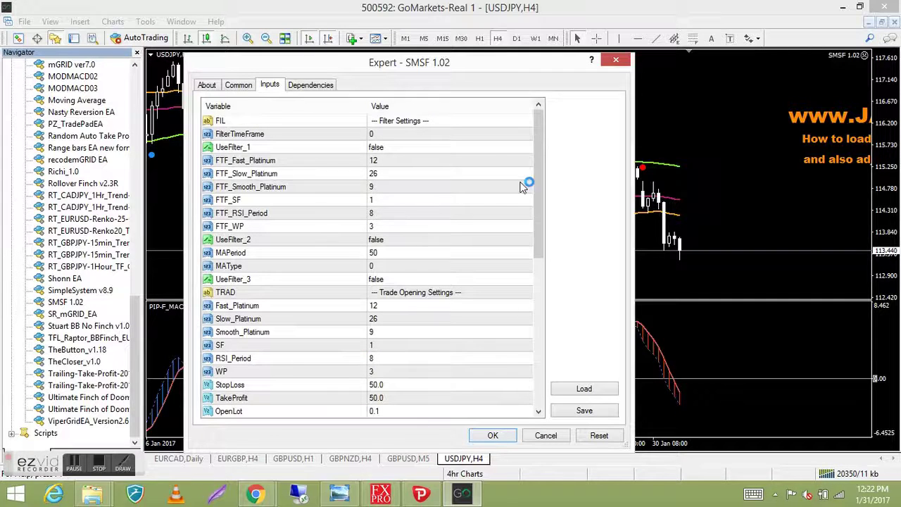
Check the expert's dependencies, return to its inputs and apply the settings to the USDJPY H4 chart.
left_click(313, 86)
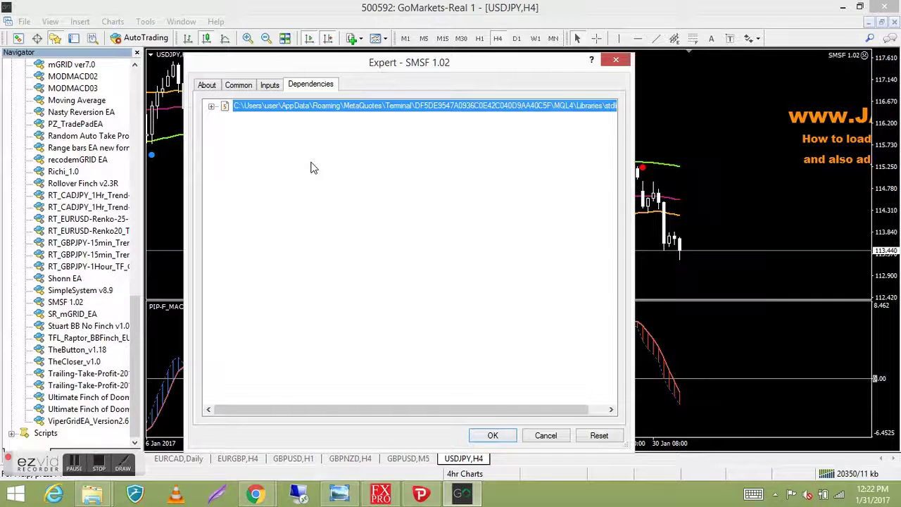
left_click(269, 87)
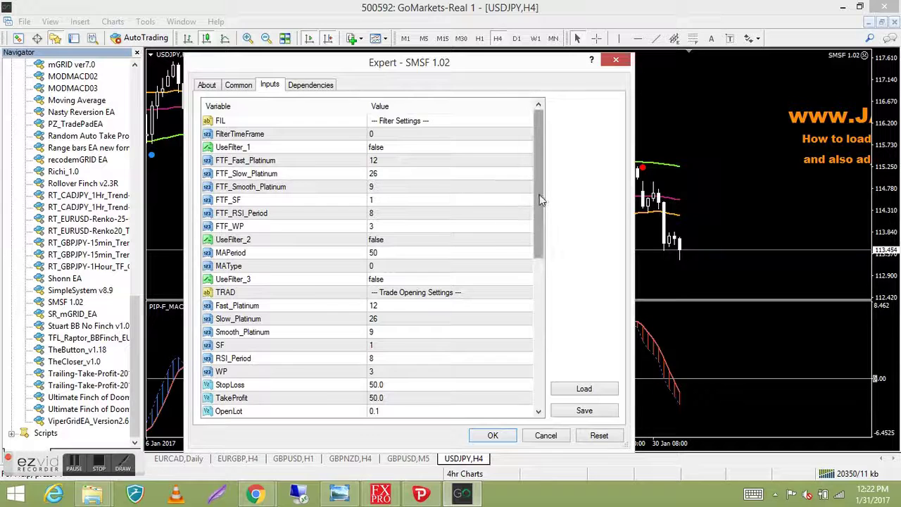
mouse_move(543, 201)
left_mouse_down()
mouse_move(543, 243)
mouse_move(537, 180)
left_mouse_up()
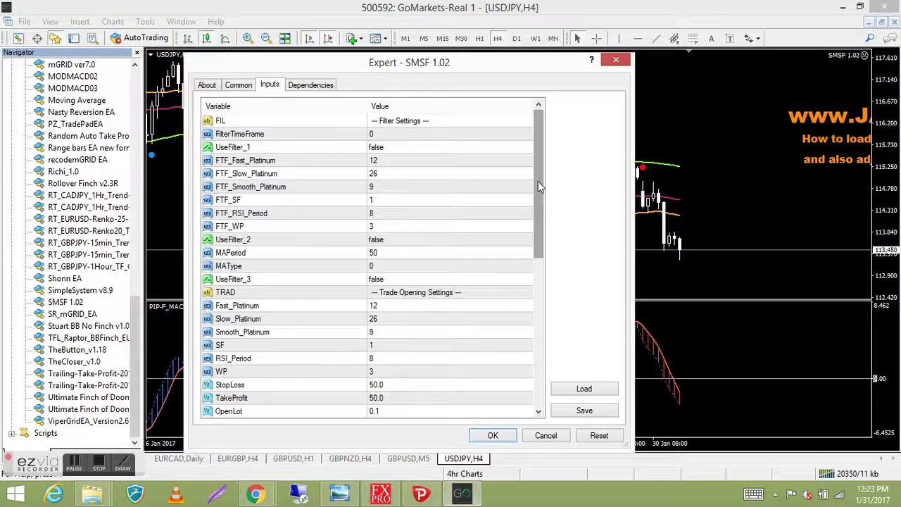
left_click(493, 436)
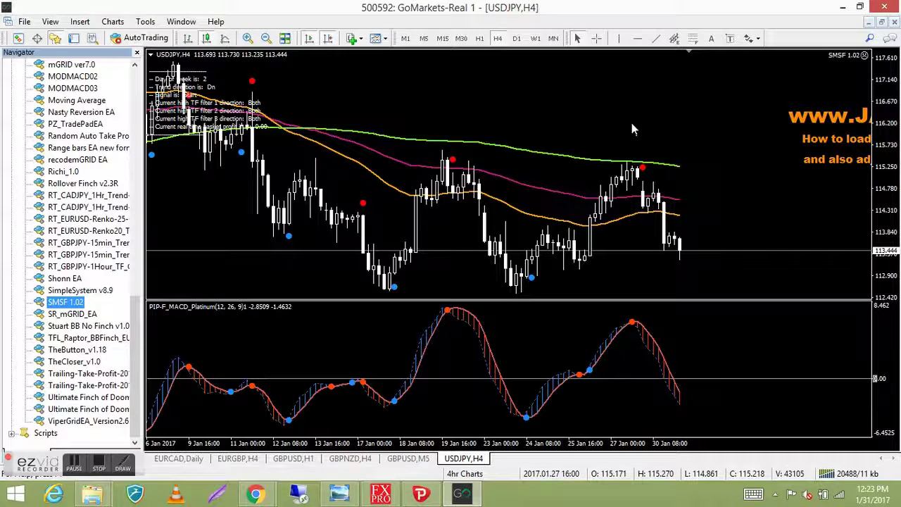
Hide the Navigator to widen the chart and enable automated trading for the terminal.
left_click(137, 52)
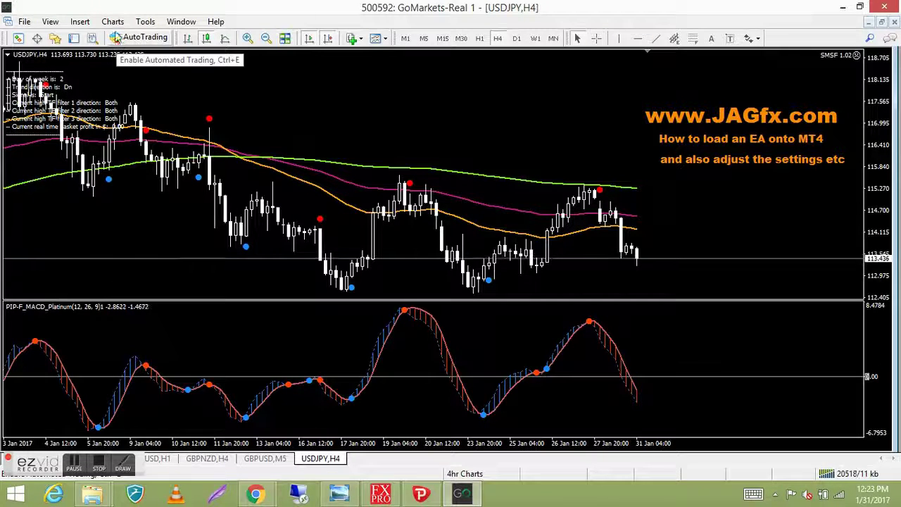
left_click(149, 40)
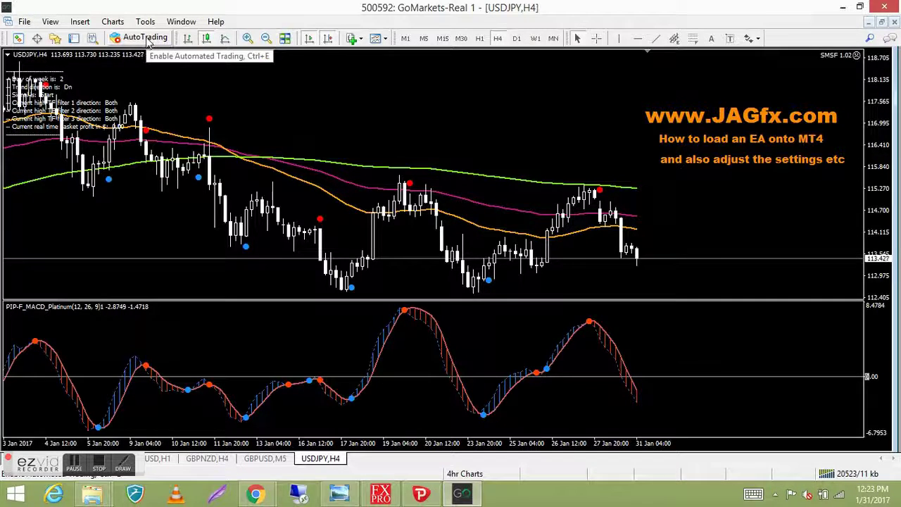
left_click(148, 39)
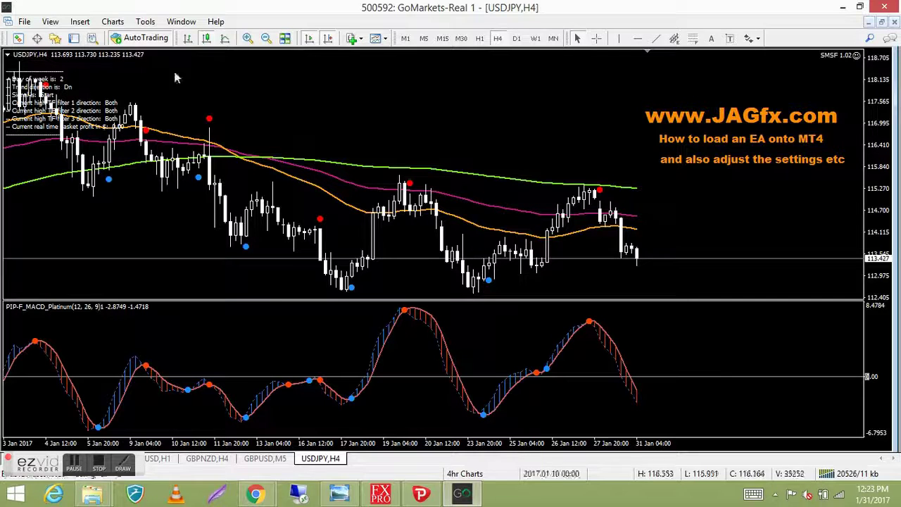
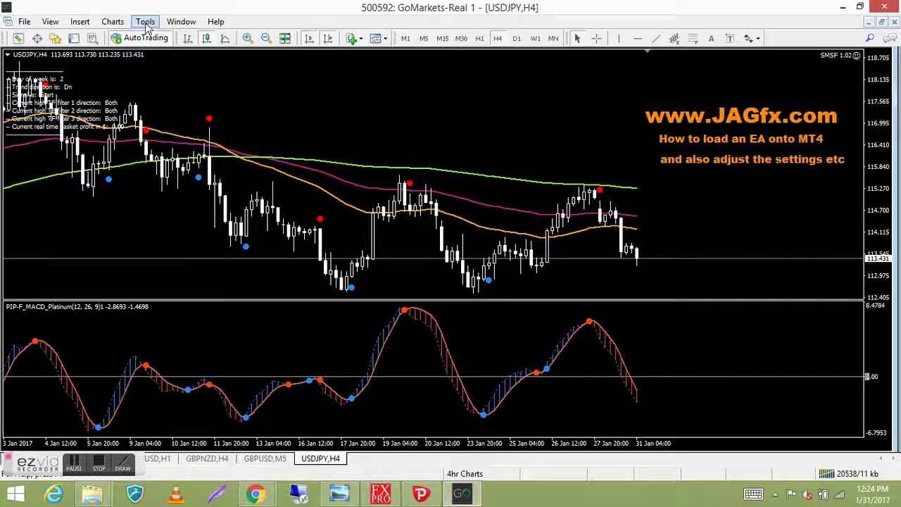
Open the terminal options and review the Charts, Objects, Trade and Expert Advisors settings.
left_click(146, 24)
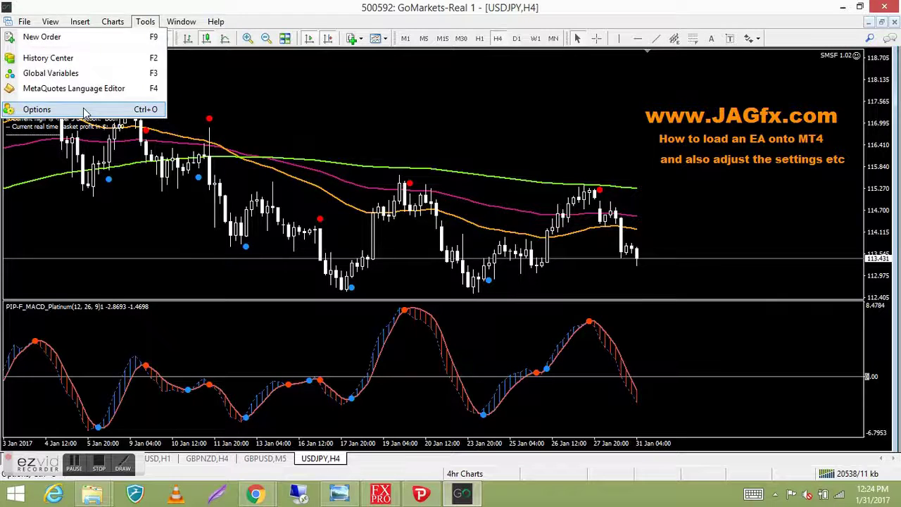
left_click(37, 109)
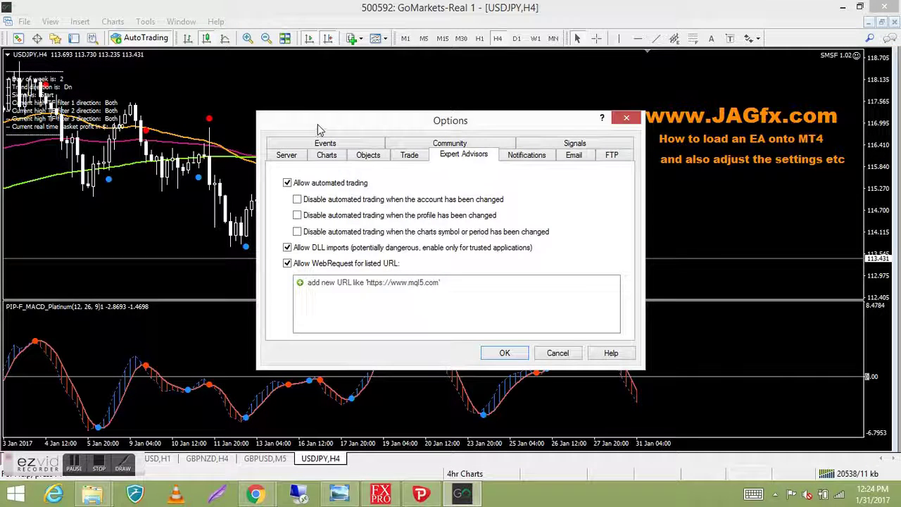
left_click_drag(318, 128, 354, 128)
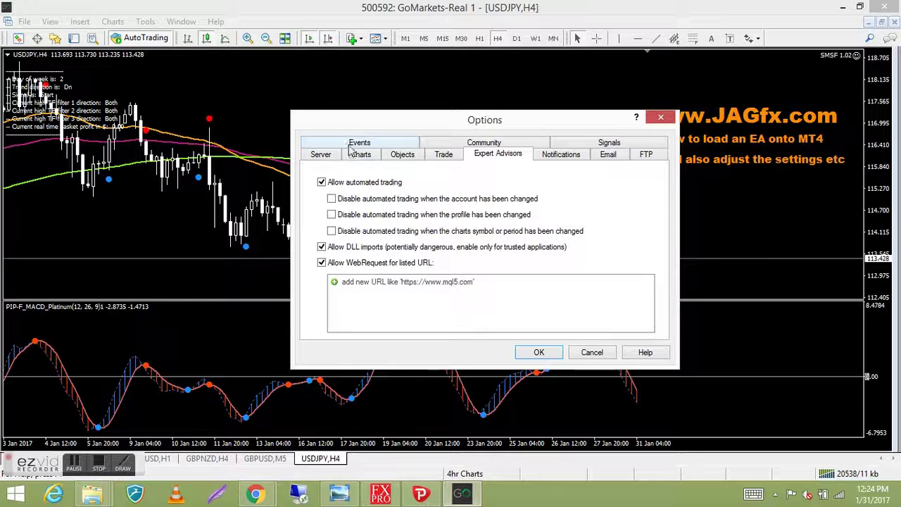
left_click(359, 157)
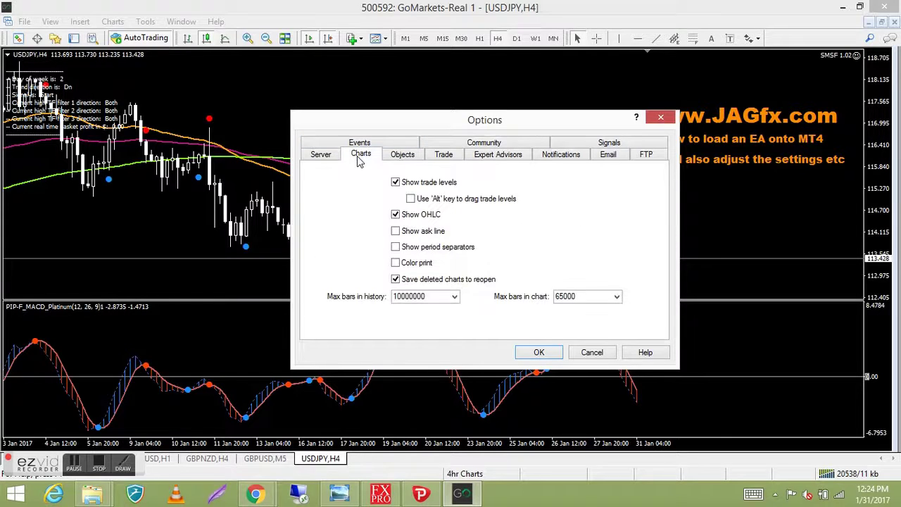
left_click(402, 160)
left_click(443, 159)
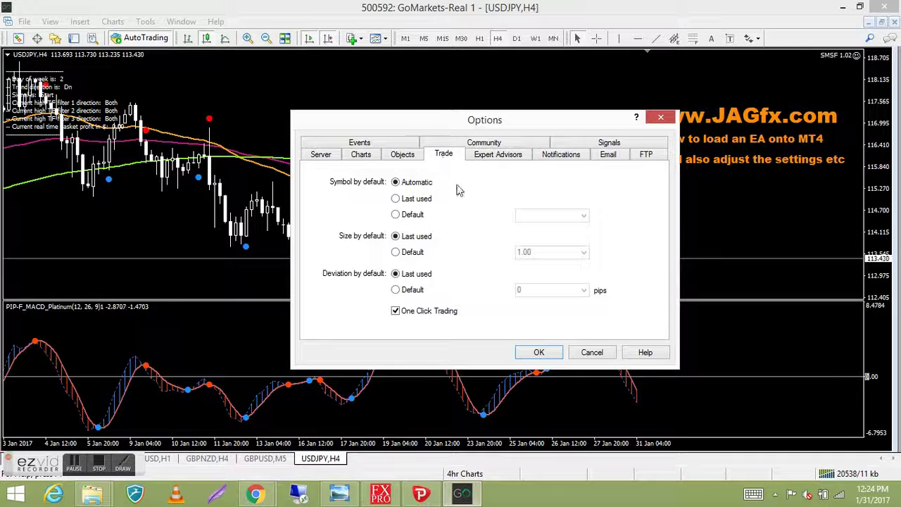
left_click(513, 157)
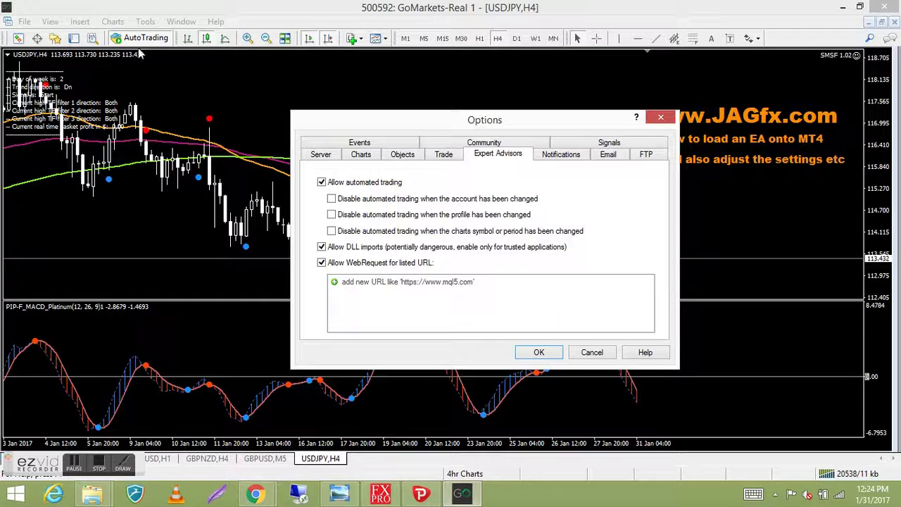
Disallow automated trading in the terminal's Expert Advisors options and confirm.
left_click(321, 182)
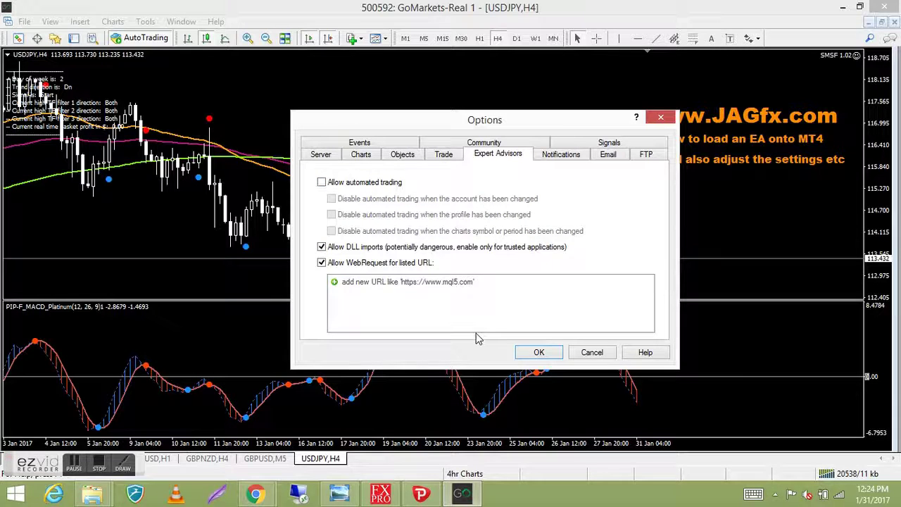
left_click(539, 353)
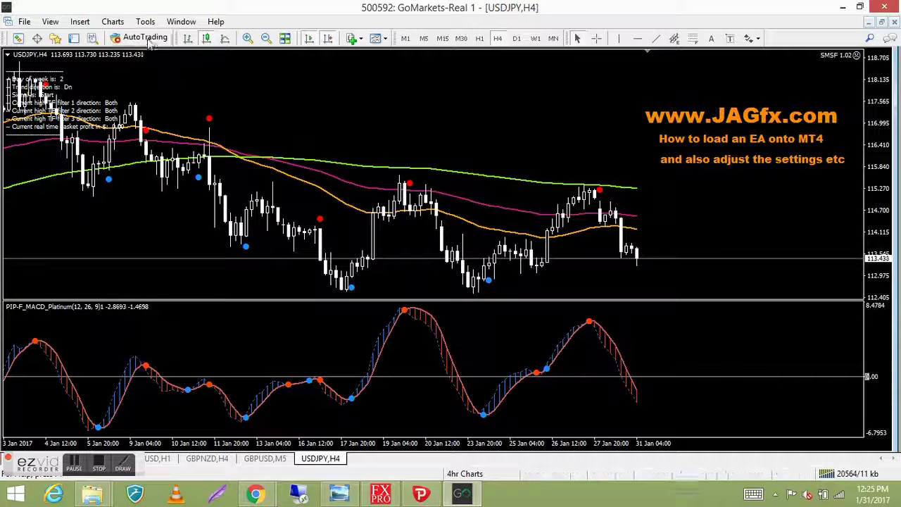
Reopen the terminal options, allow automated trading for expert advisors again and confirm.
left_click(146, 22)
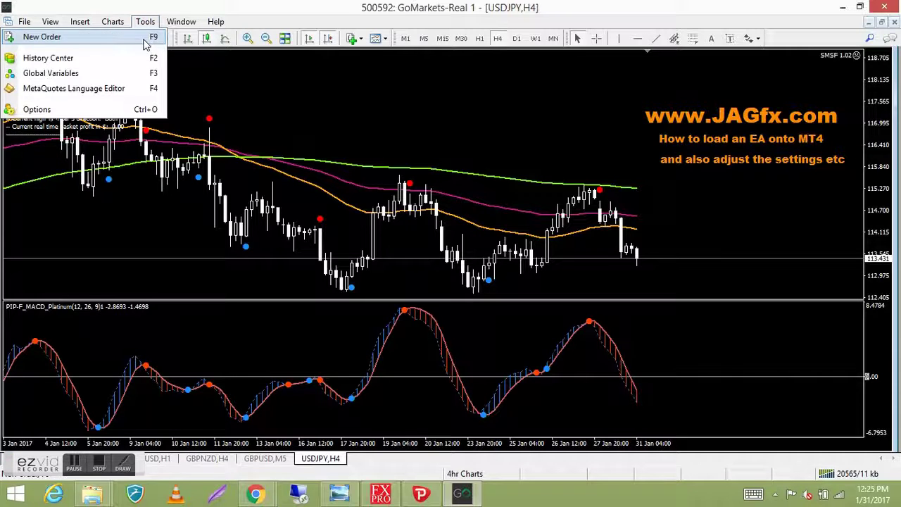
left_click(106, 110)
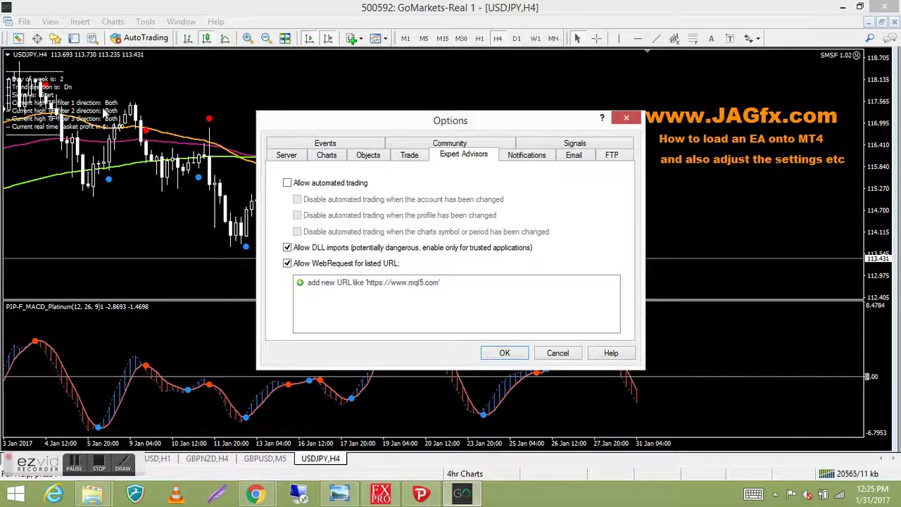
left_click(287, 185)
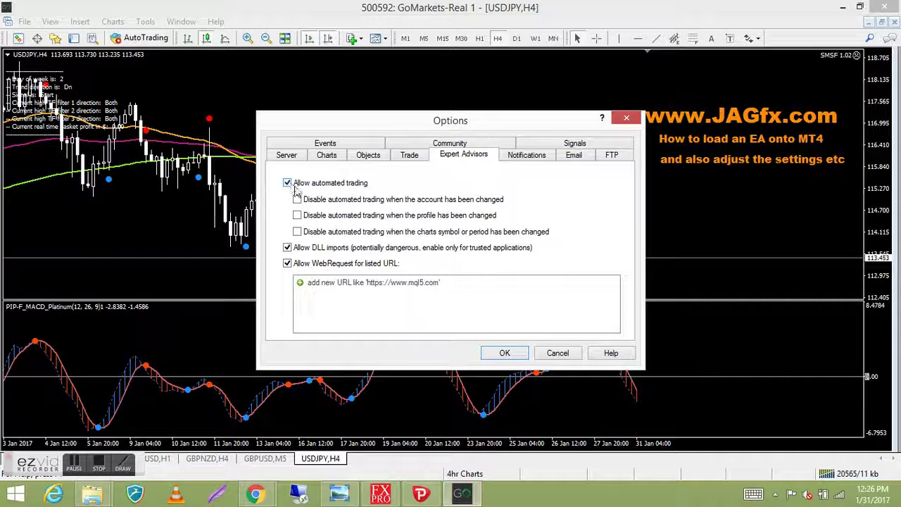
left_click(504, 354)
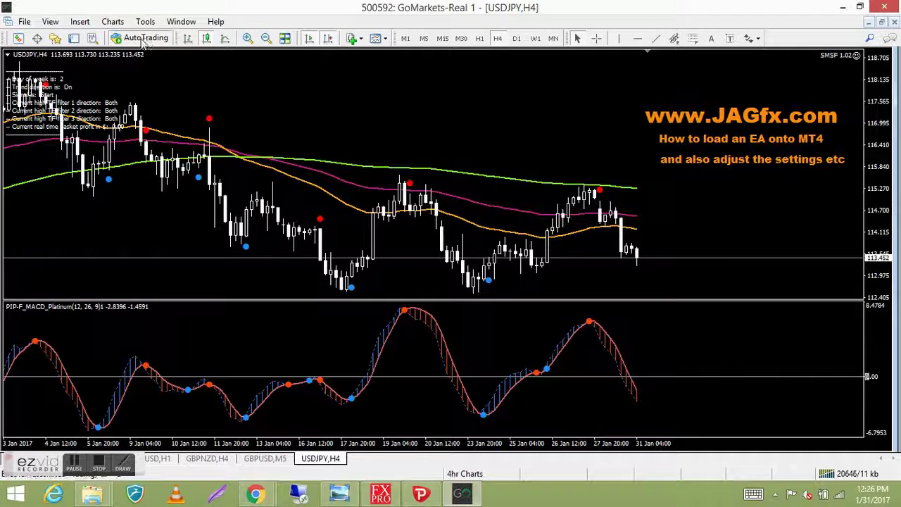
Remove the SMSF 1.02 expert advisor from the USDJPY H4 chart and check the chart's available commands.
right_click(492, 102)
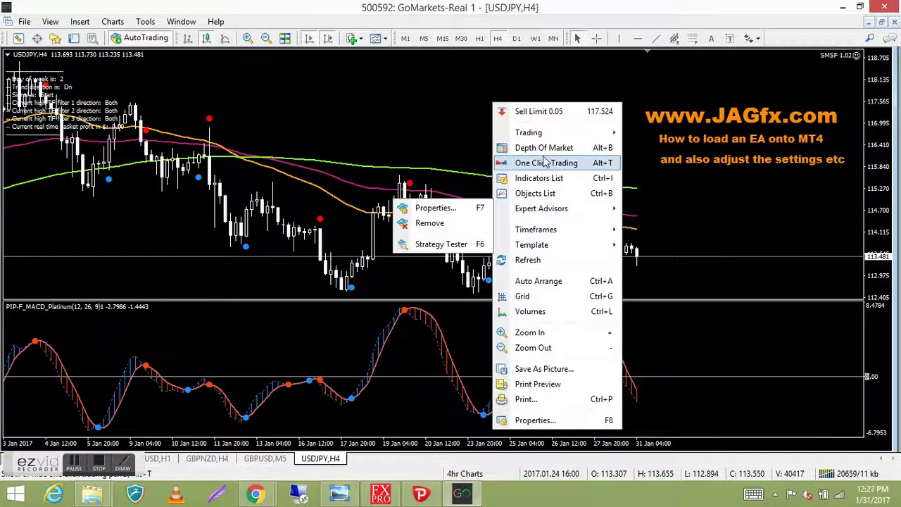
mouse_move(561, 209)
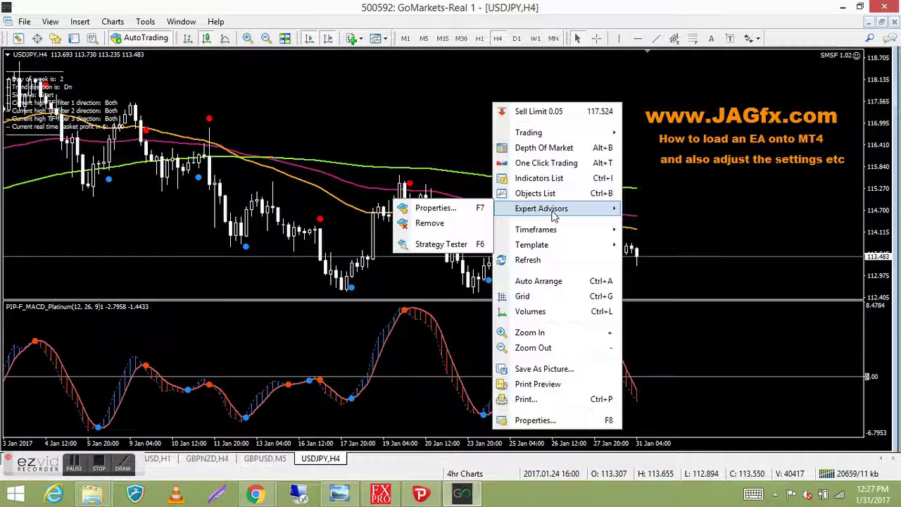
left_click(429, 224)
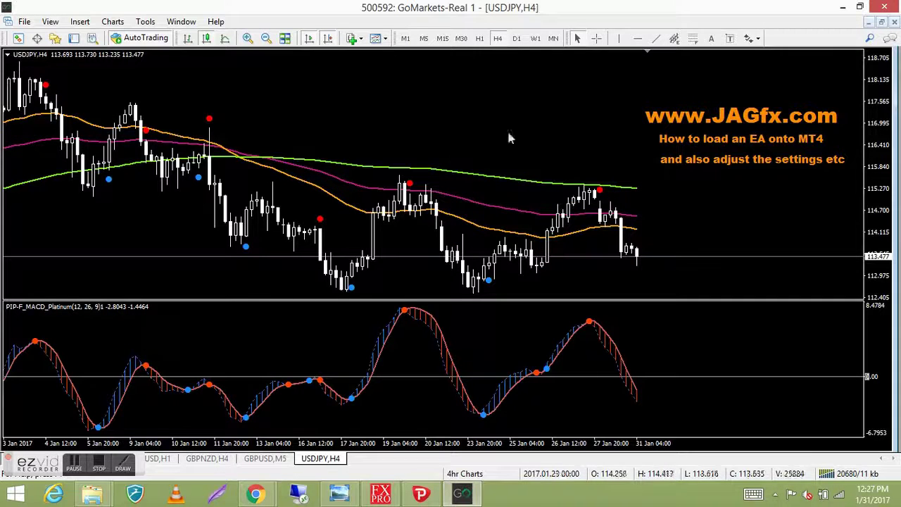
right_click(421, 108)
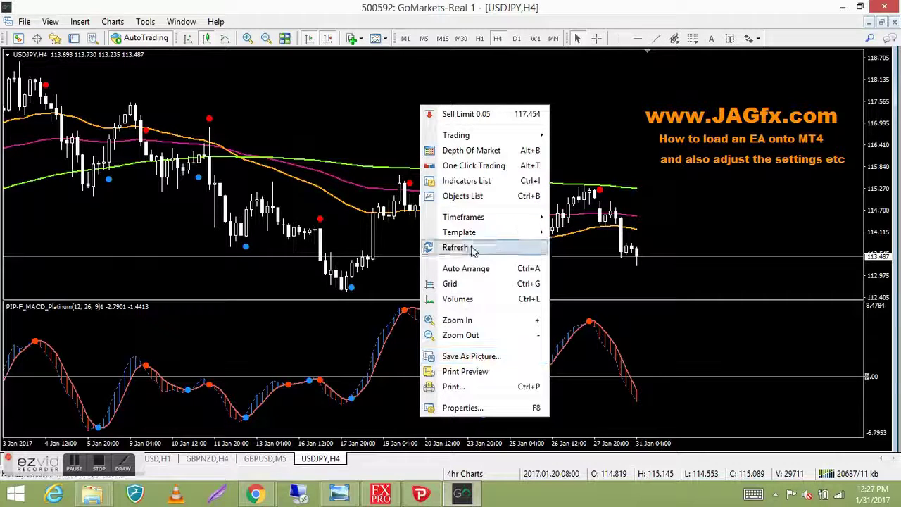
left_click(351, 102)
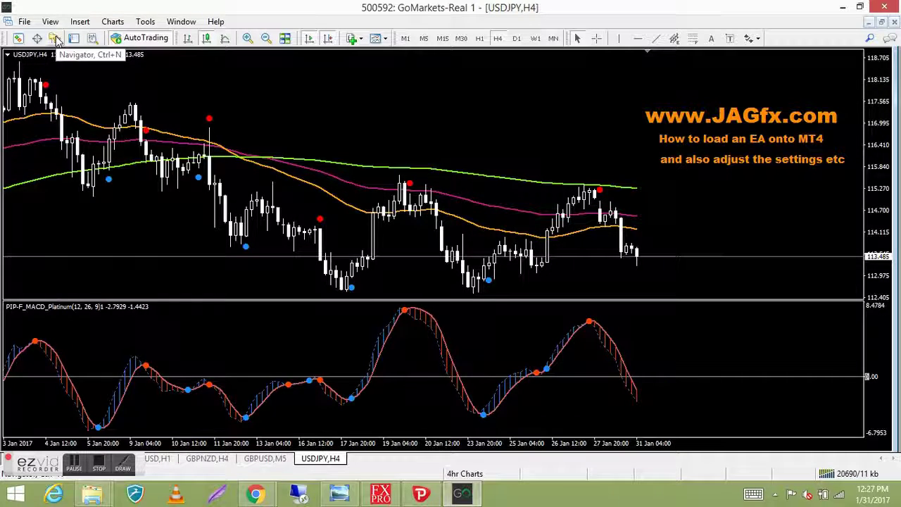
Show the Navigator, load SMSF 1.02 onto the USDJPY H4 chart with its default inputs and hide the Navigator.
left_click(55, 39)
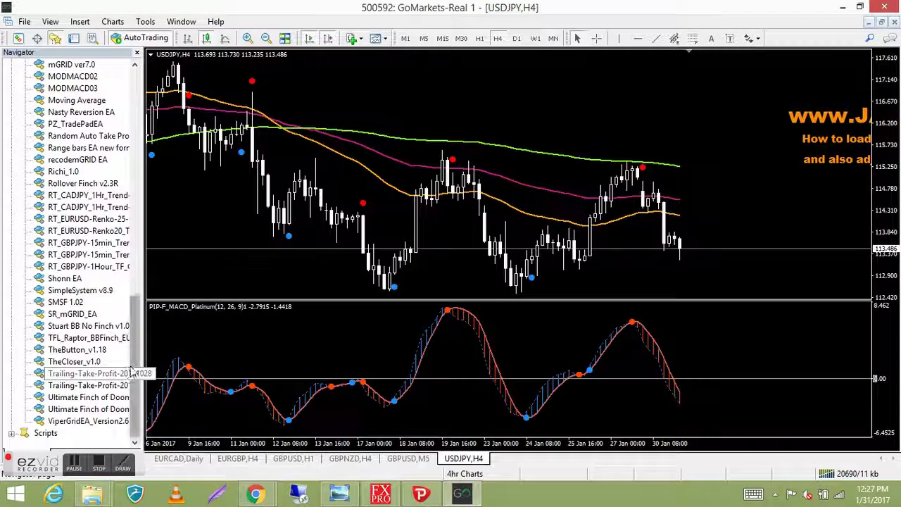
left_click_drag(70, 309, 311, 320)
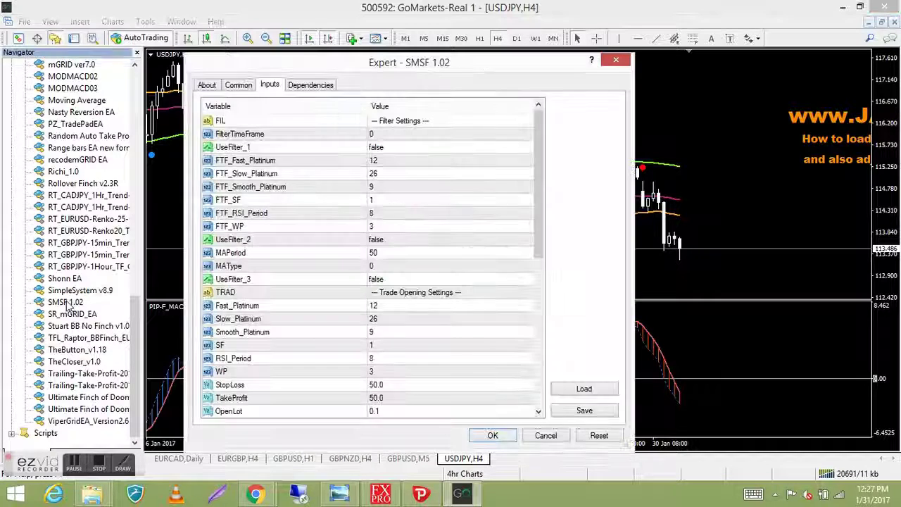
left_click(494, 435)
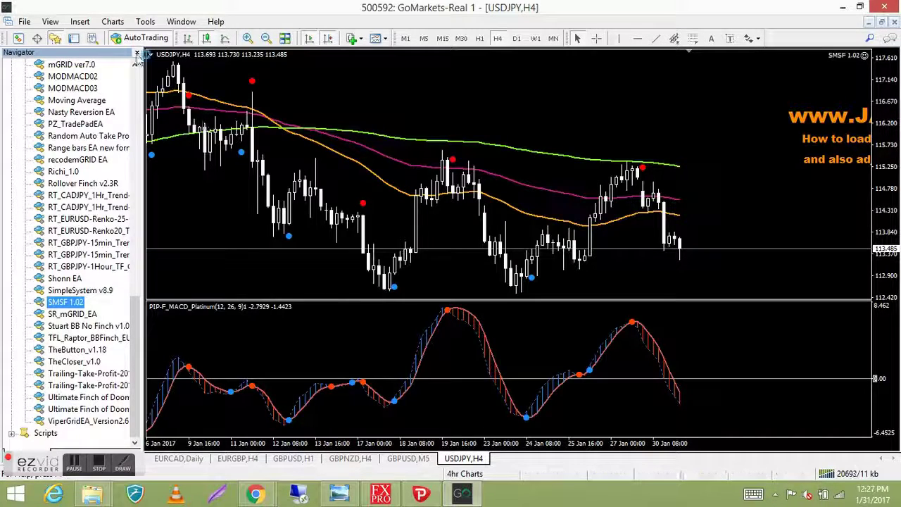
left_click(136, 52)
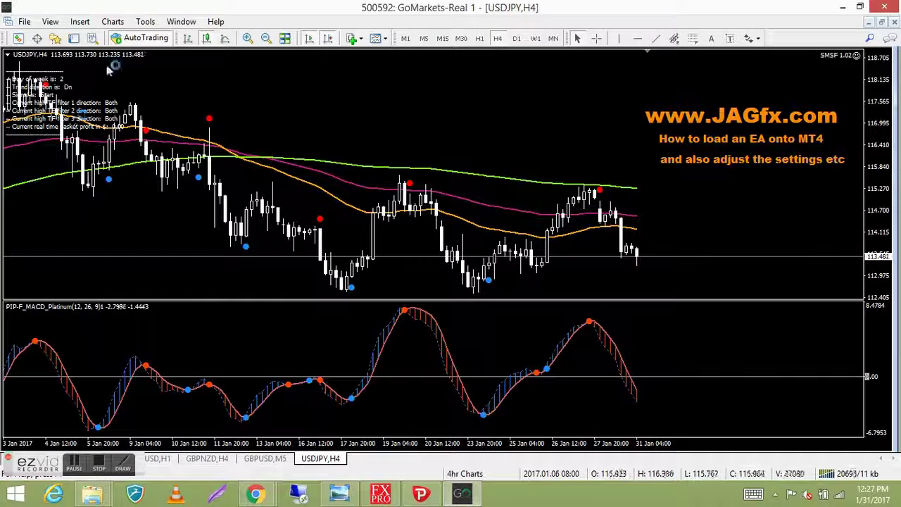
left_click(118, 41)
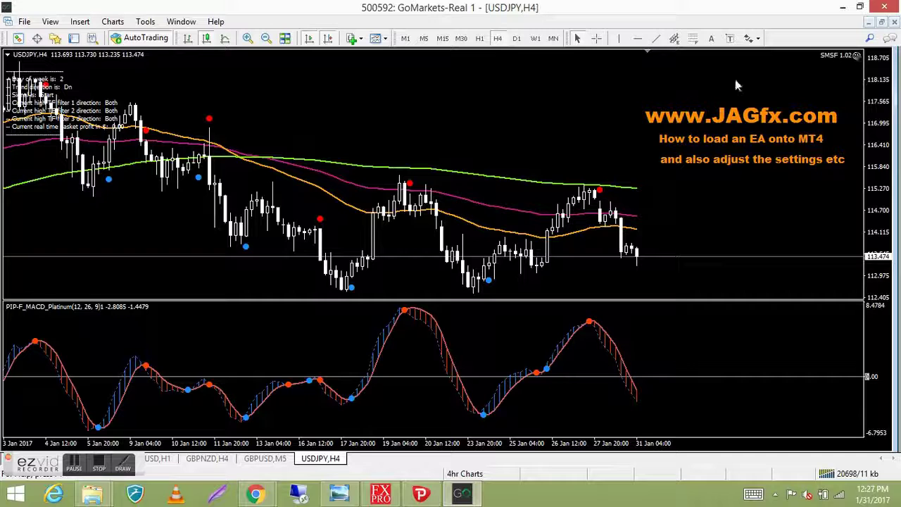
In the properties of the SMSF 1.02 expert on the chart, set UseFilter_2 to true and apply.
right_click(474, 110)
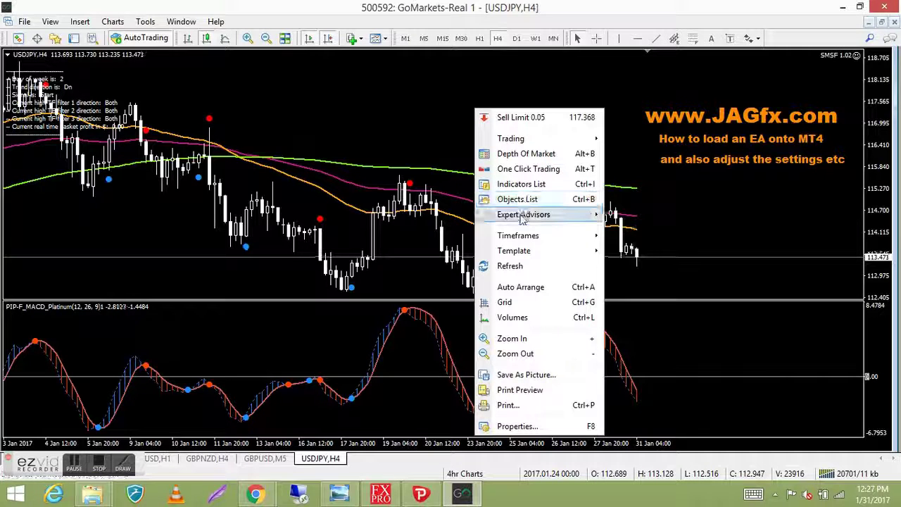
mouse_move(521, 216)
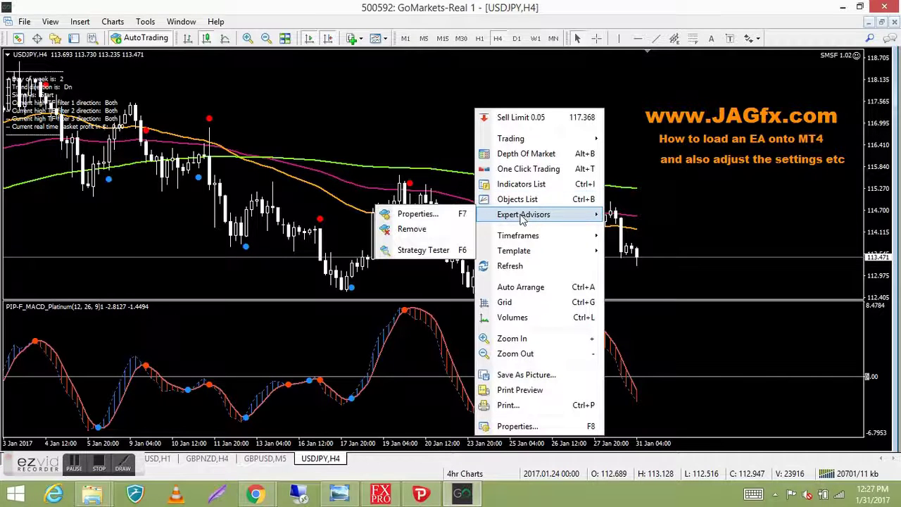
left_click(422, 215)
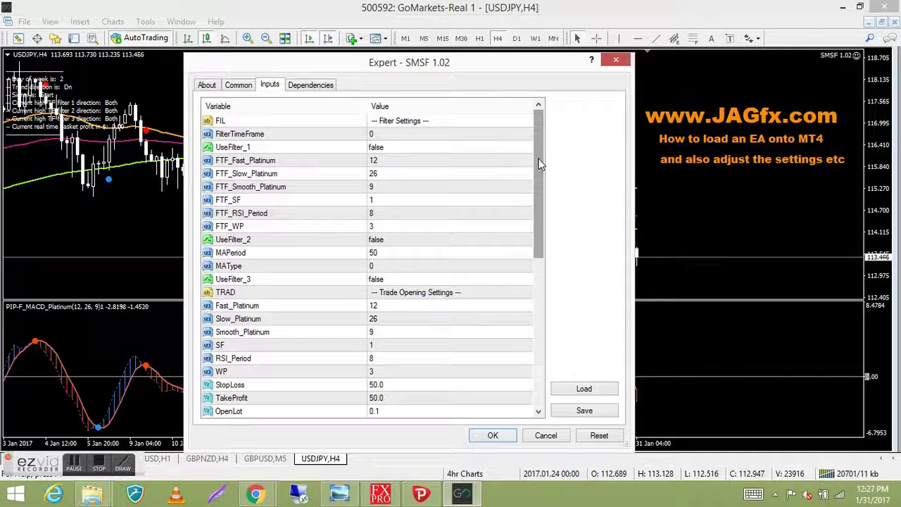
left_click(239, 84)
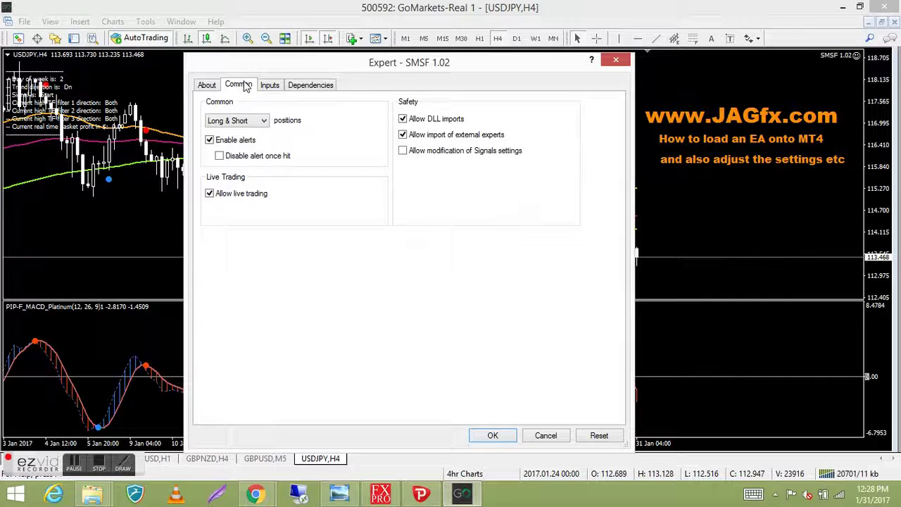
left_click(208, 86)
left_click(236, 86)
left_click(268, 85)
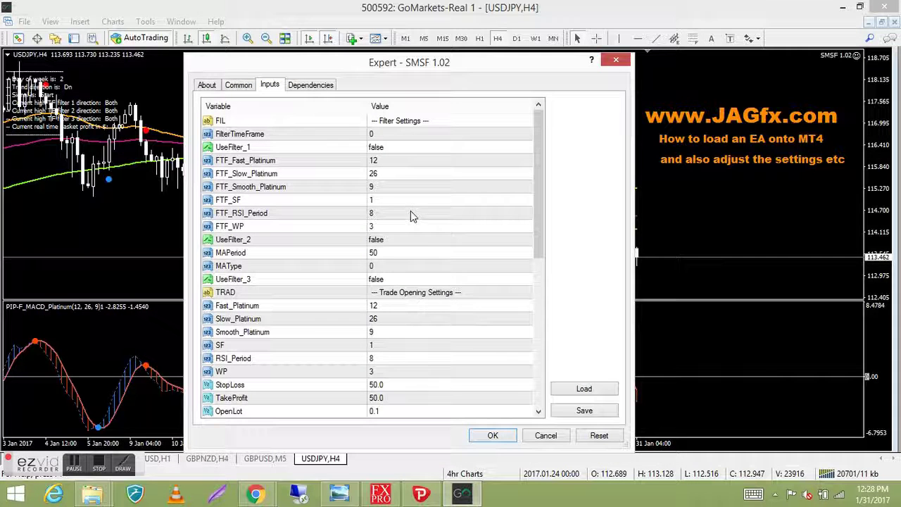
double_click(421, 242)
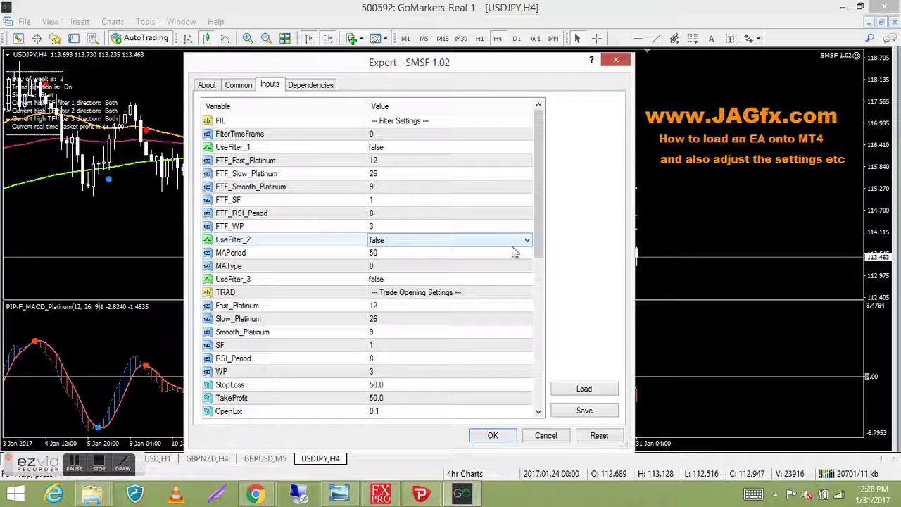
left_click(528, 242)
left_click(518, 265)
left_click(492, 435)
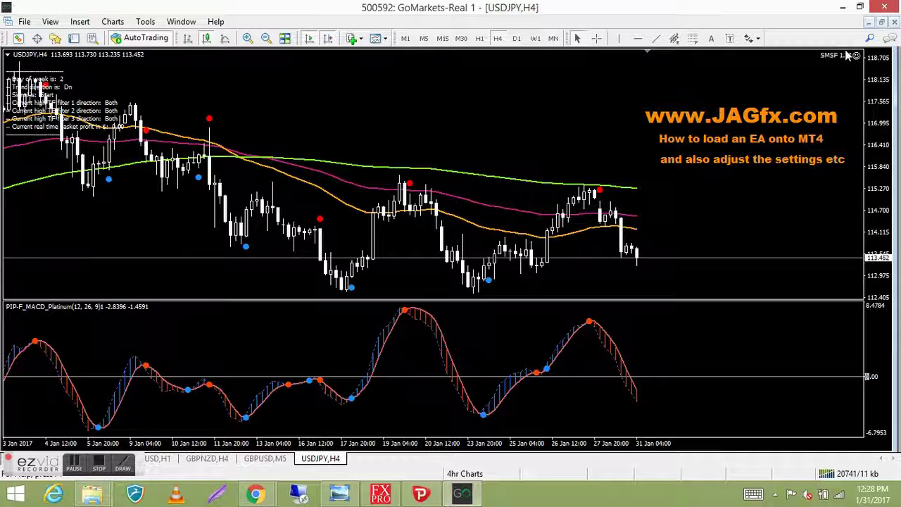
Check the automated trading and DLL import permissions in the terminal's Expert Advisors options and close them.
left_click(146, 23)
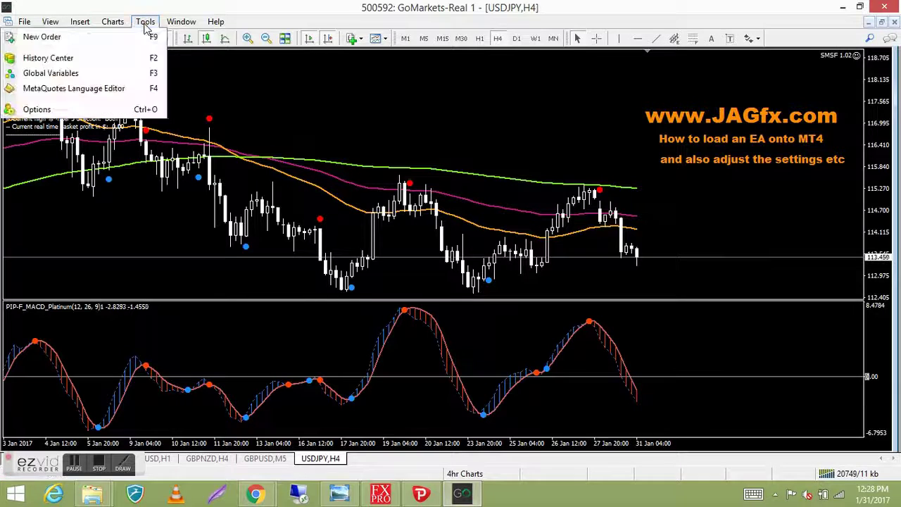
left_click(111, 110)
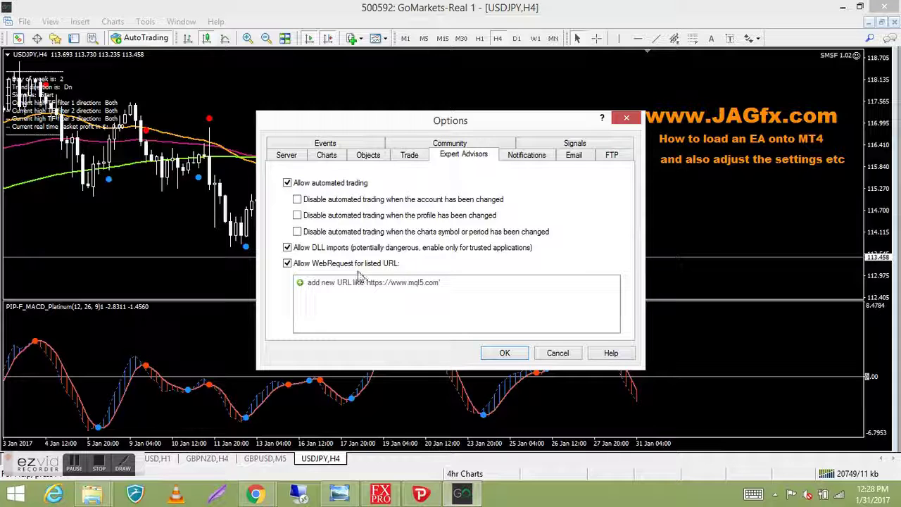
left_click(508, 355)
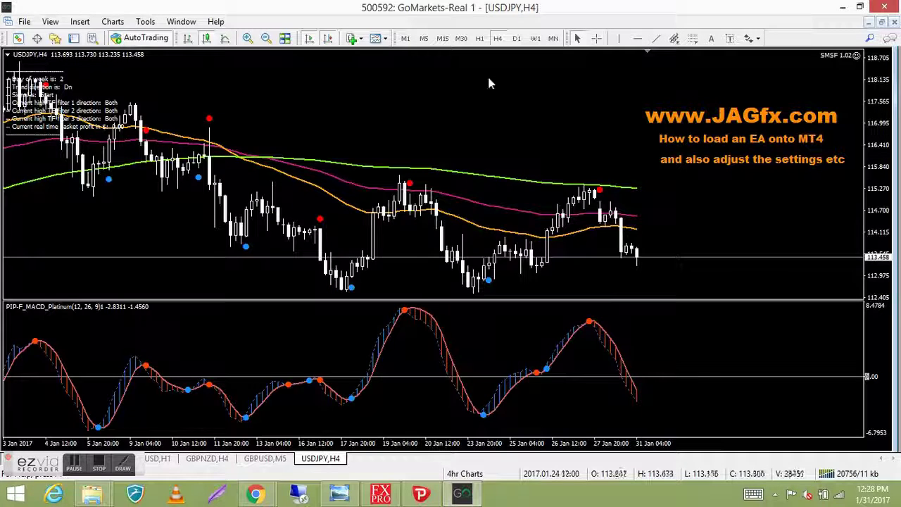
Try Only Long for the positions in the expert's common settings, switch back to Long & Short and apply.
right_click(472, 99)
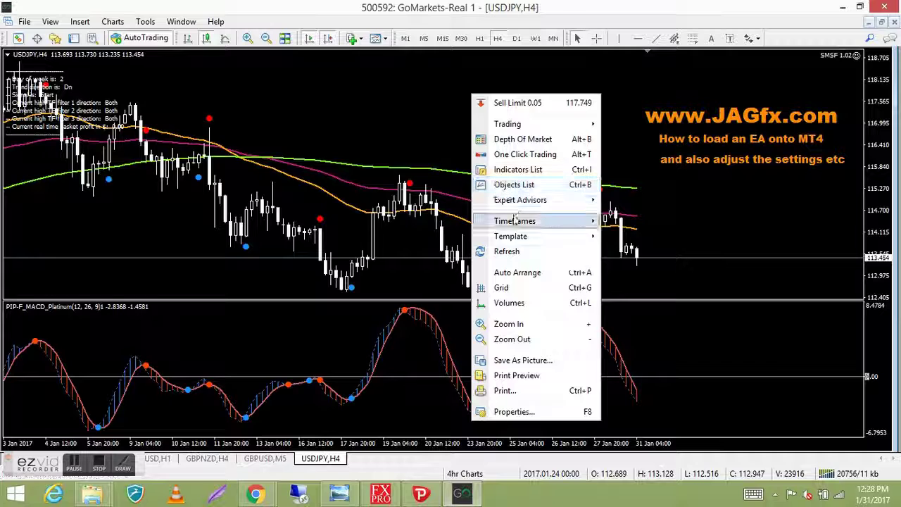
mouse_move(514, 210)
left_click(435, 203)
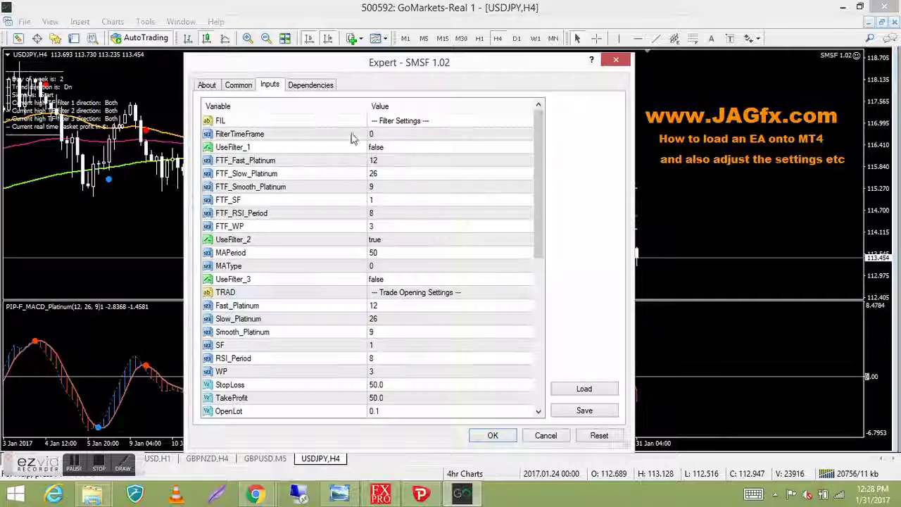
left_click(237, 87)
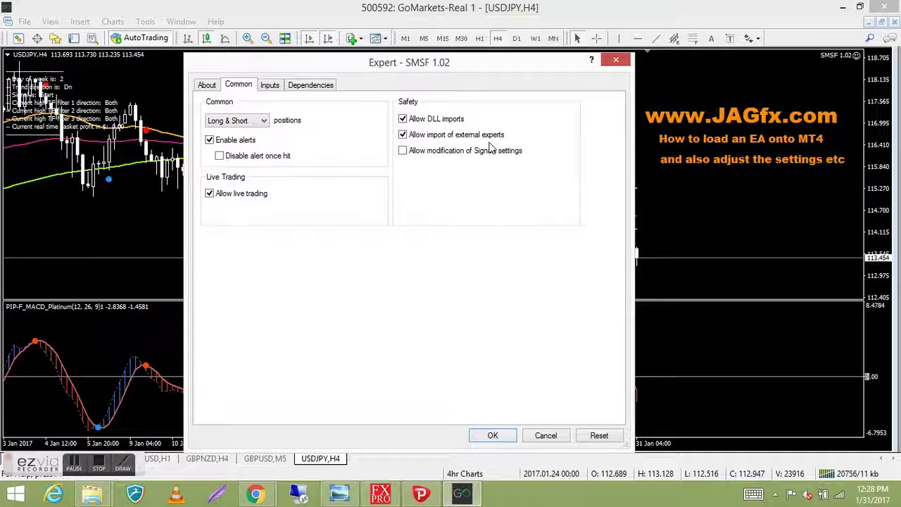
left_click(264, 121)
left_click(257, 138)
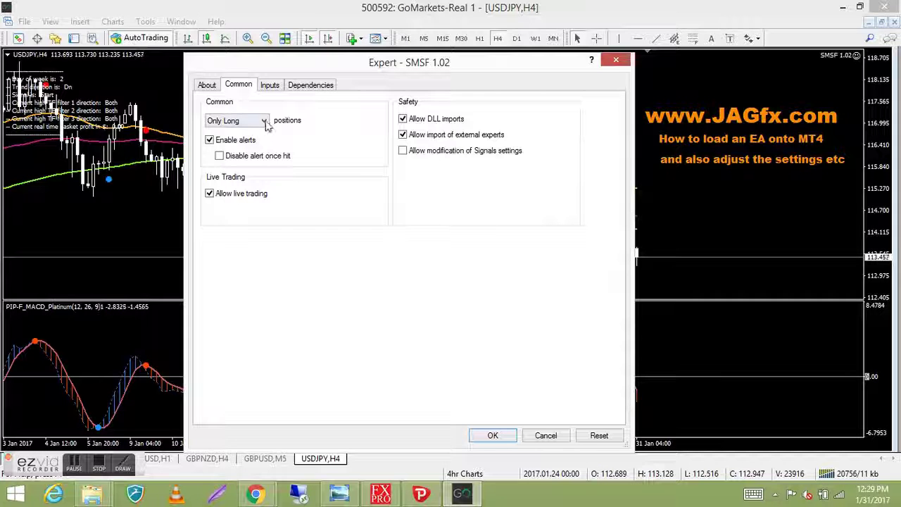
left_click(265, 122)
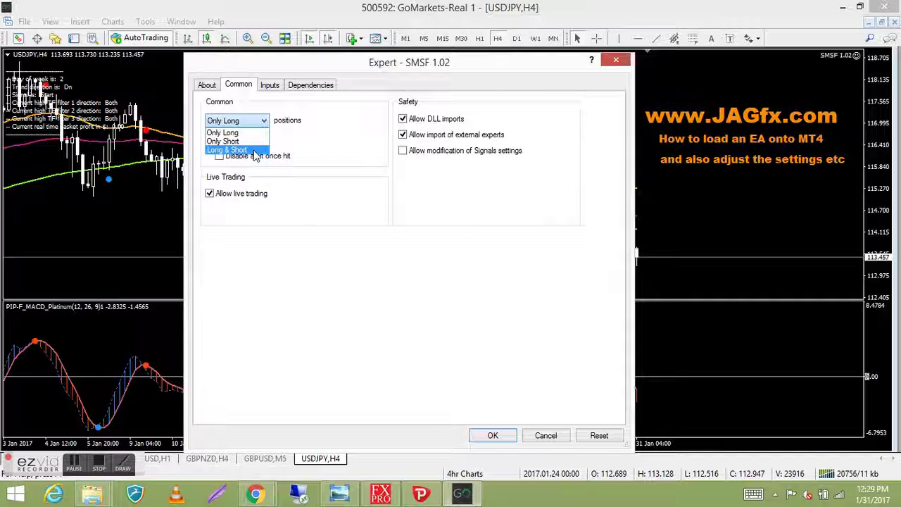
left_click(253, 150)
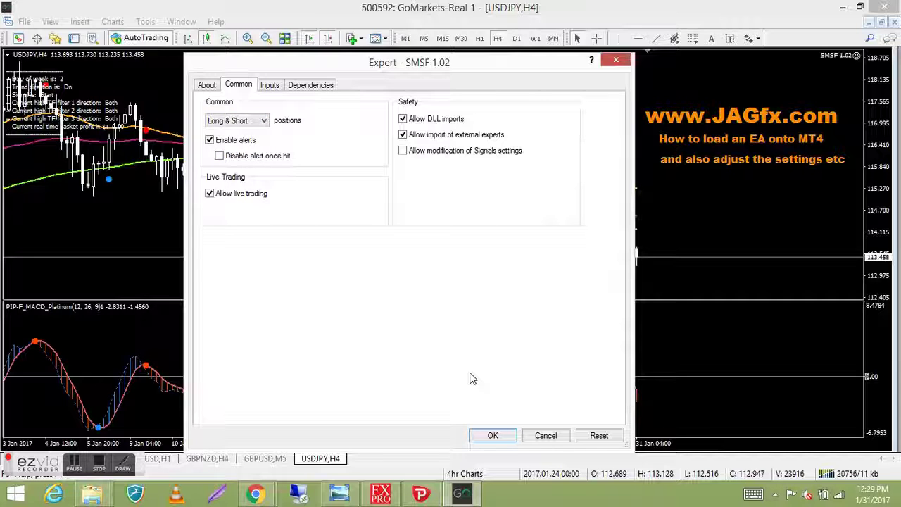
left_click(491, 434)
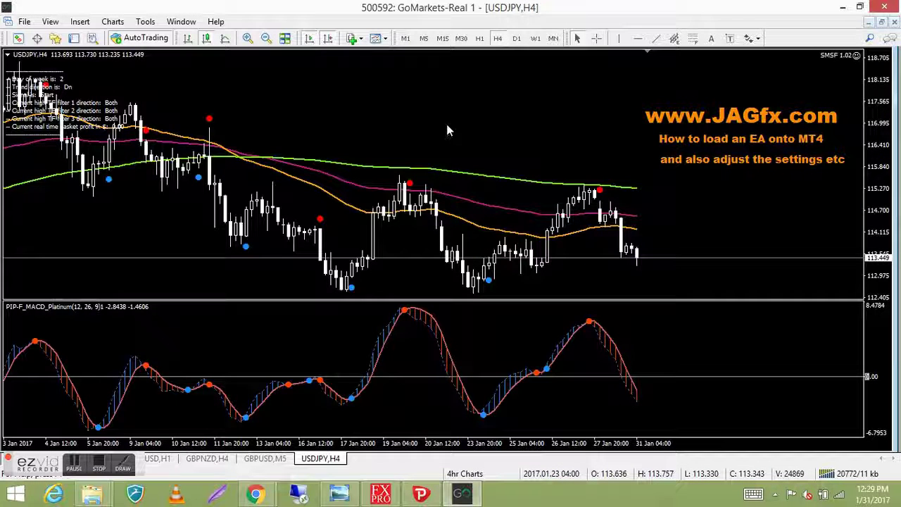